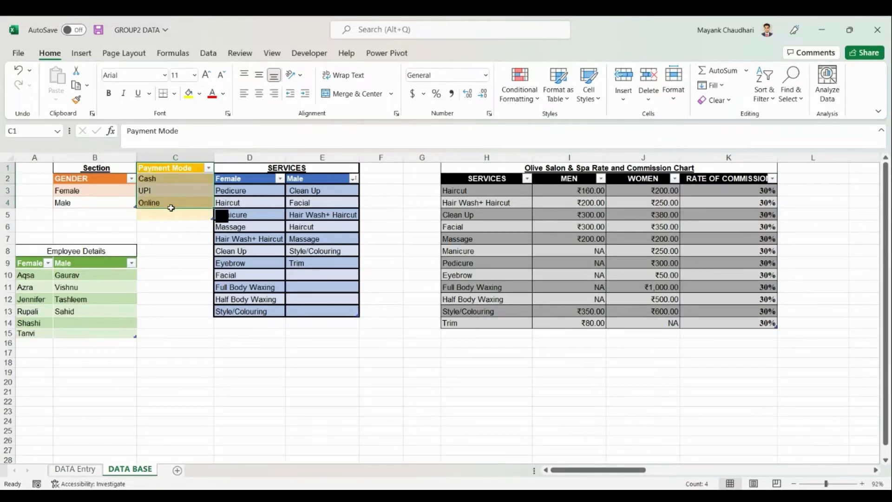
Review the female and male services lists and the rate and commission table on DATA BASE.
click(176, 248)
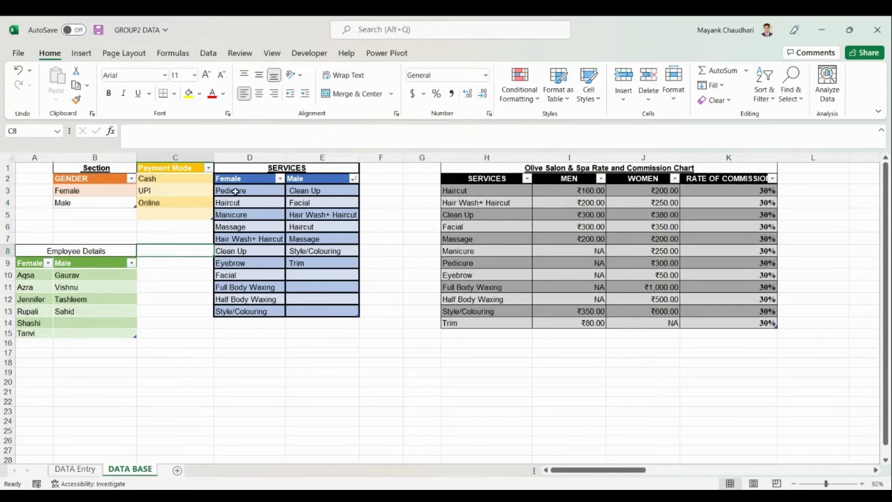
drag(238, 179, 240, 308)
drag(306, 180, 313, 265)
click(524, 169)
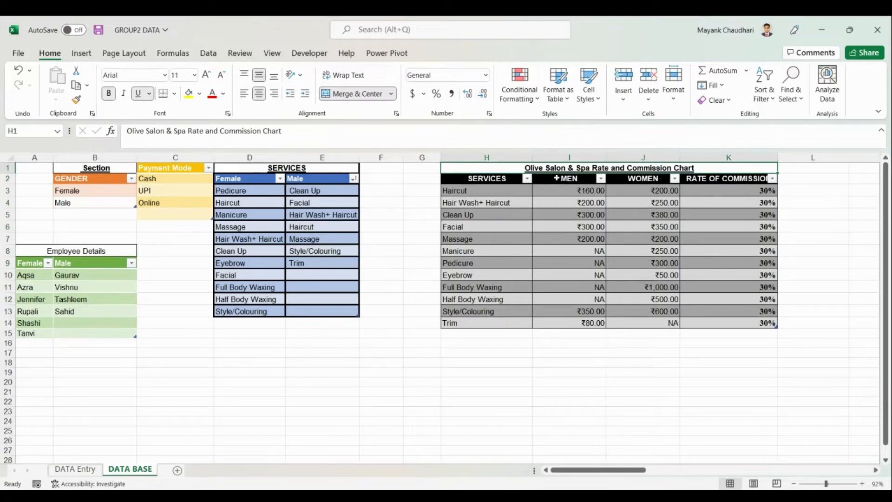
drag(504, 183, 624, 320)
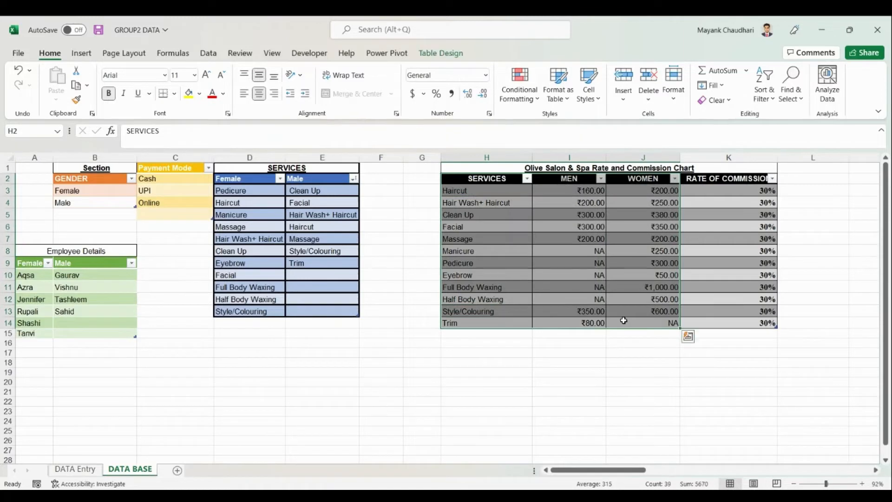
click(623, 341)
drag(739, 191, 742, 318)
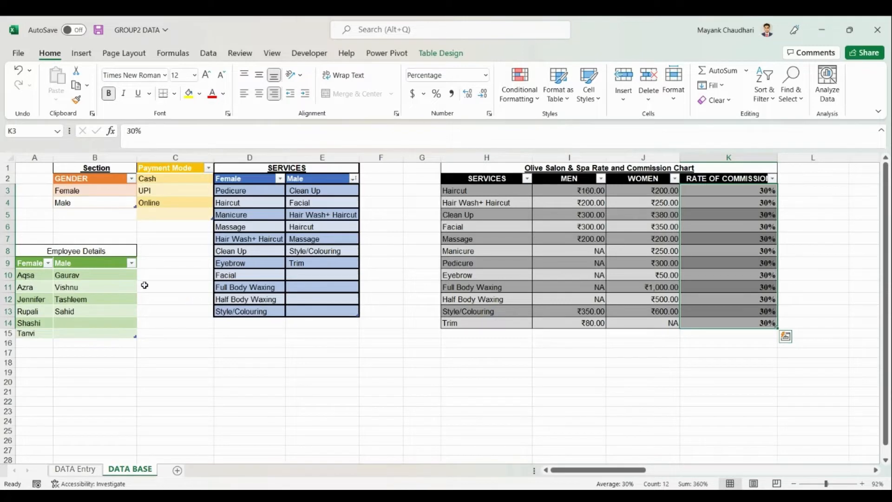
Review the Employee Details list, then switch to the DATA Entry sheet.
click(89, 254)
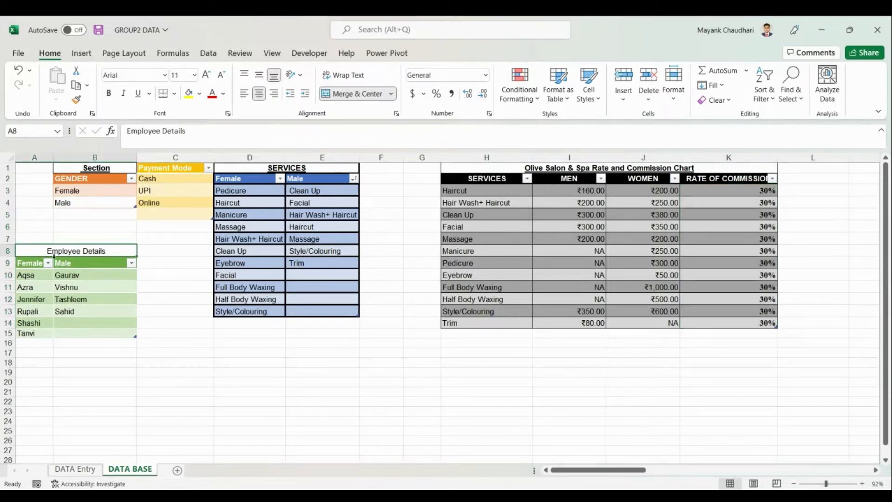
drag(31, 263, 80, 306)
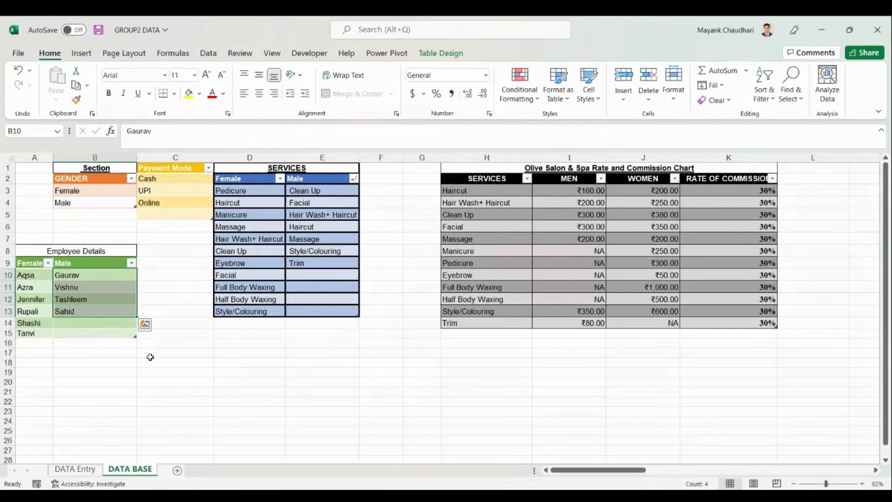
click(203, 311)
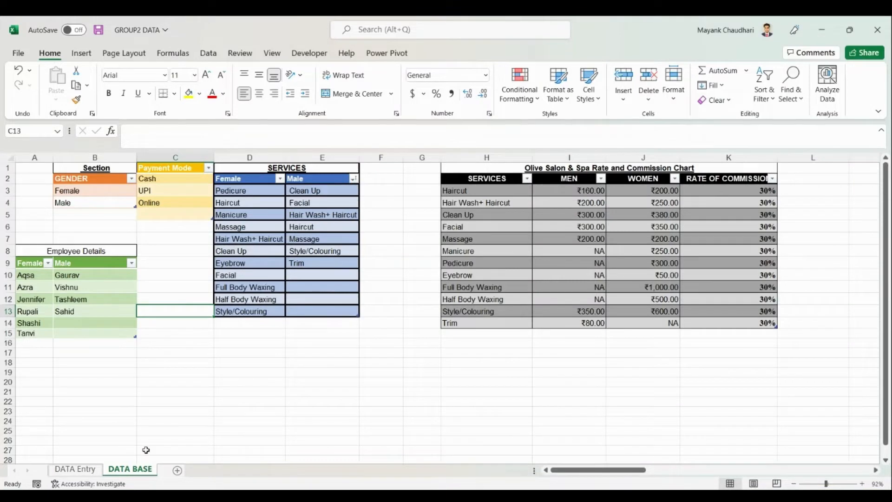
click(76, 469)
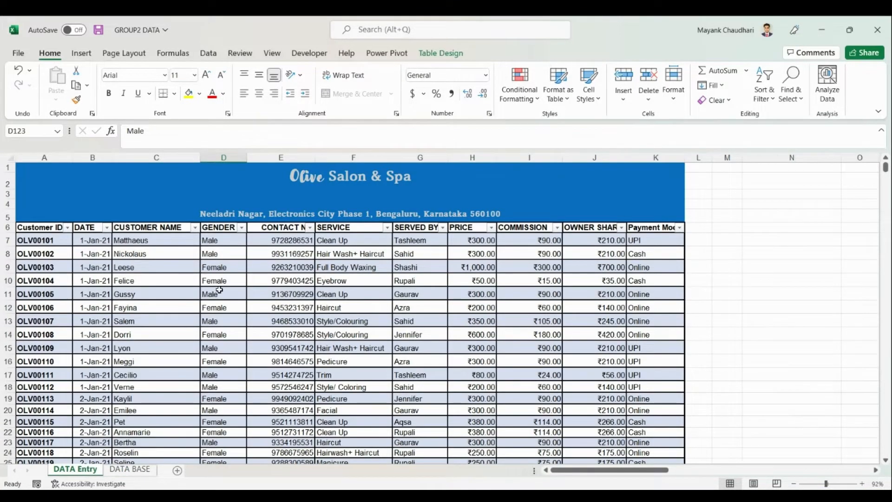
Review the DATA Entry column headings from Customer ID through Payment Mode.
click(44, 227)
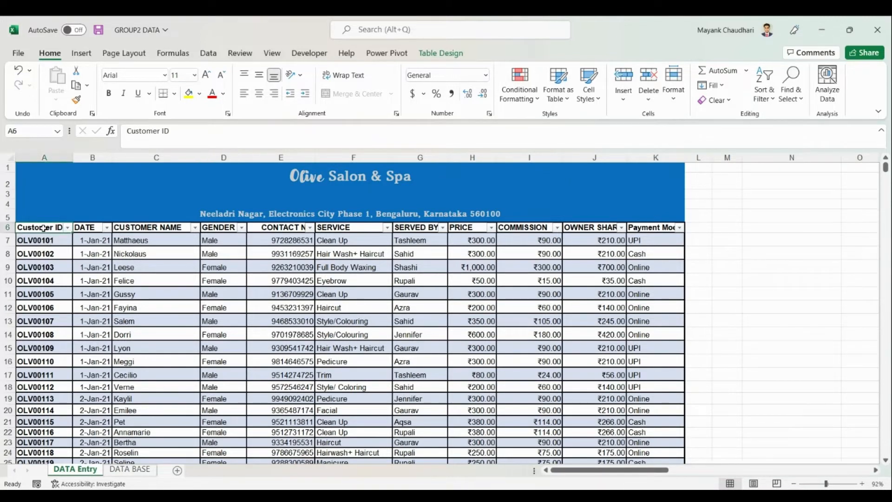
click(88, 228)
click(117, 230)
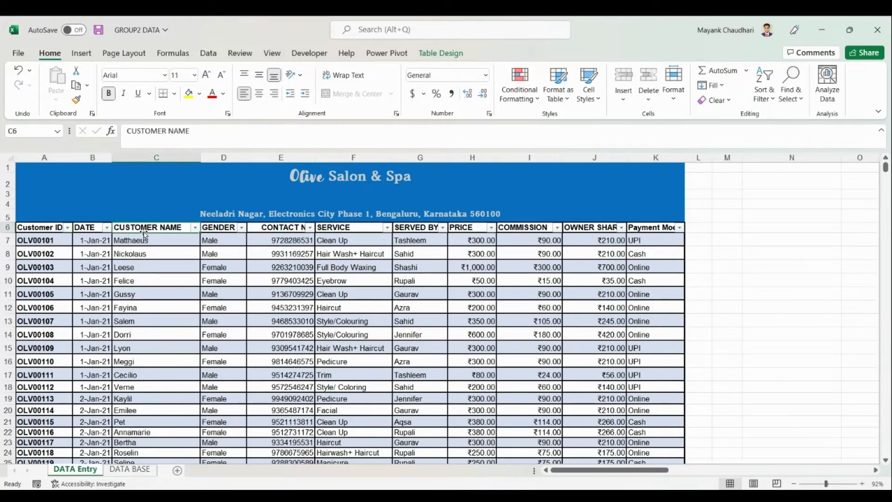
click(202, 232)
click(268, 230)
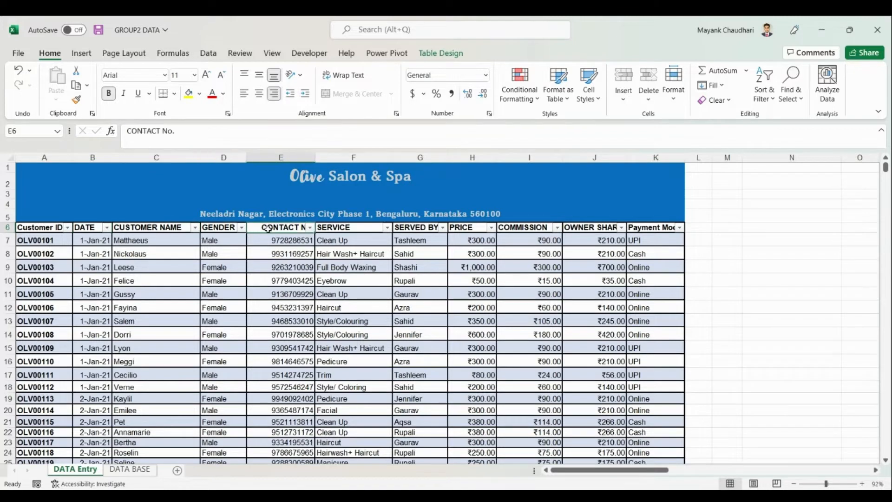
click(318, 229)
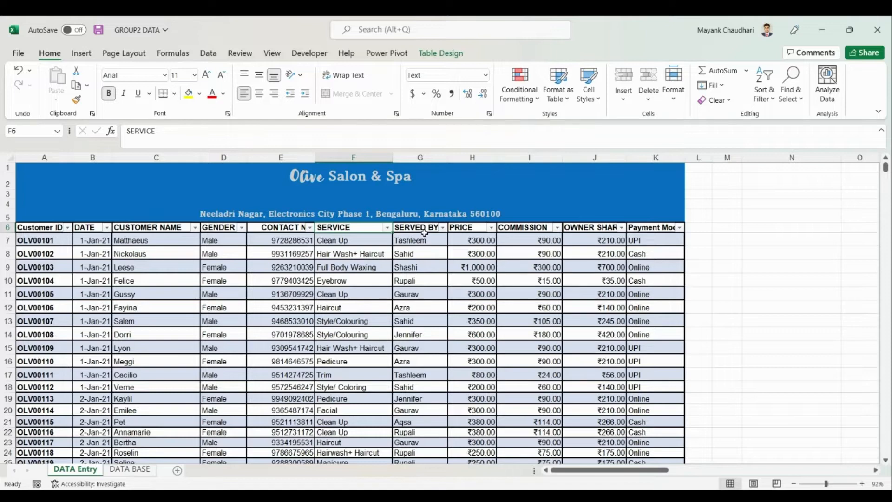
click(473, 228)
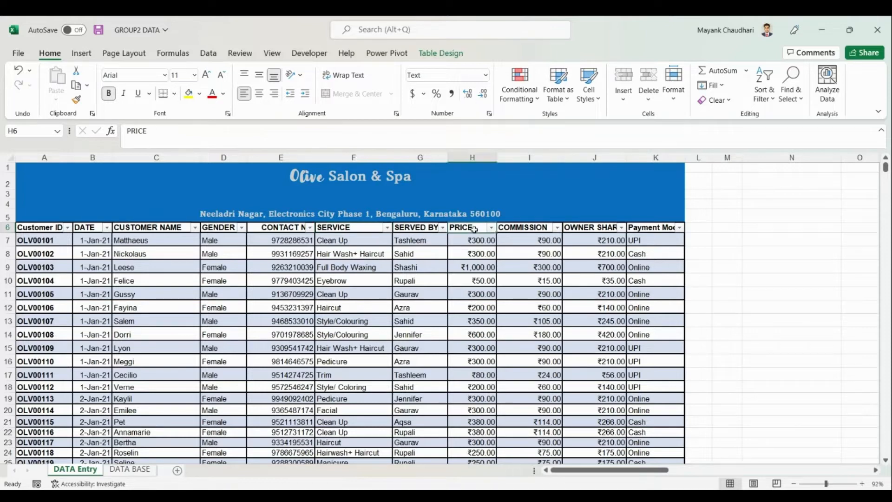
click(515, 228)
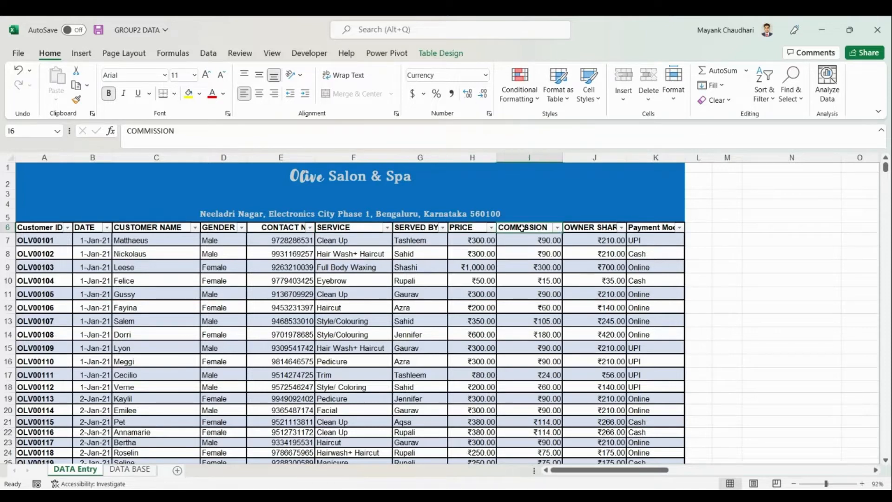
click(578, 226)
click(636, 227)
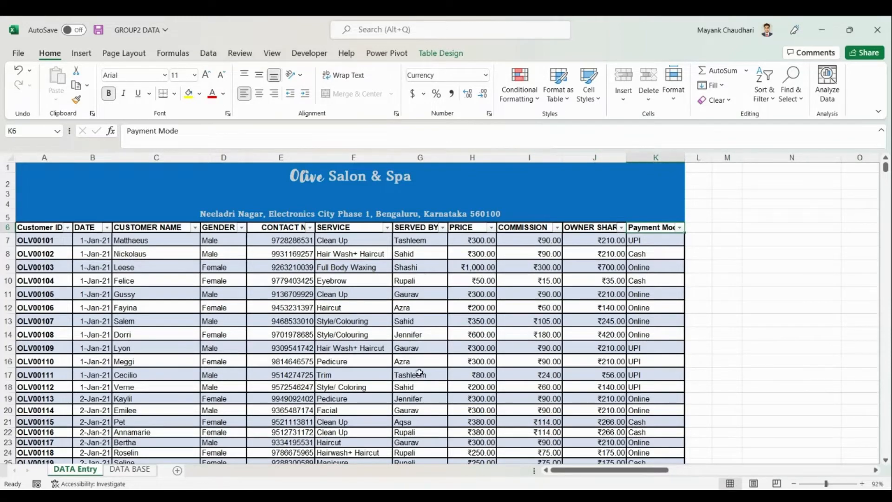
Scroll down the records, then move to Book1's product table at the Product Code heading.
scroll(420, 373, down, 2)
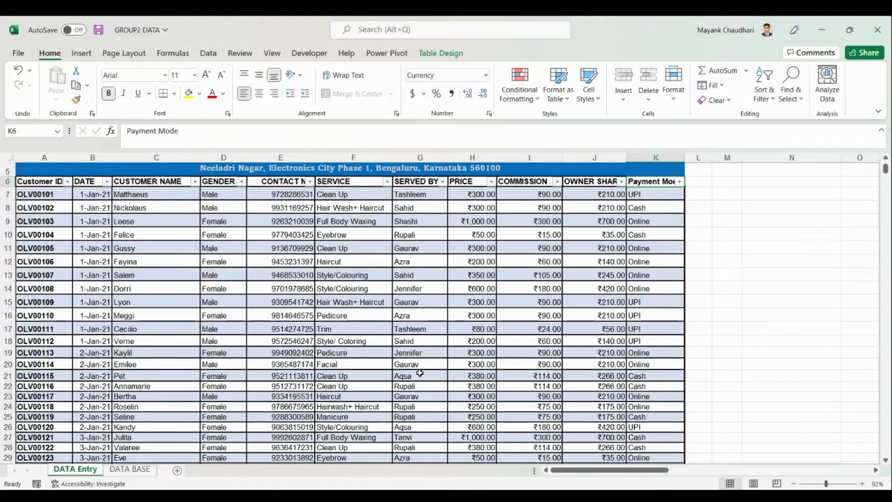
scroll(419, 372, down, 1)
scroll(420, 373, down, 4)
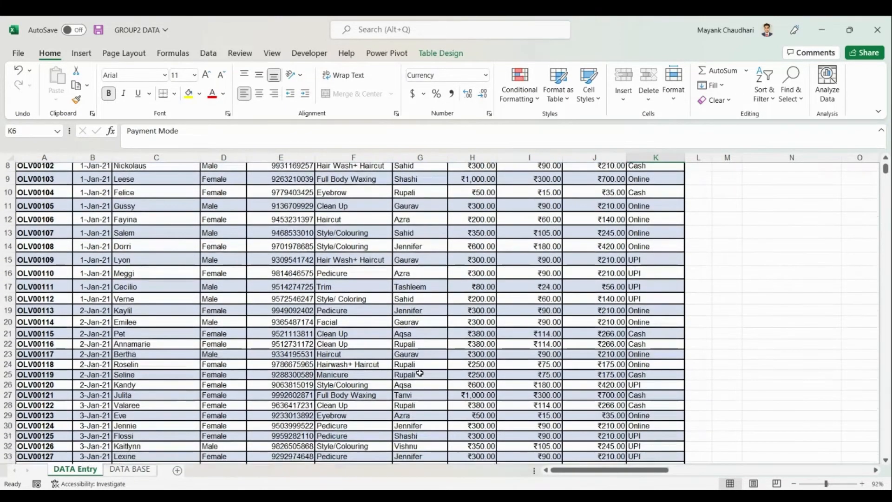
scroll(419, 373, down, 2)
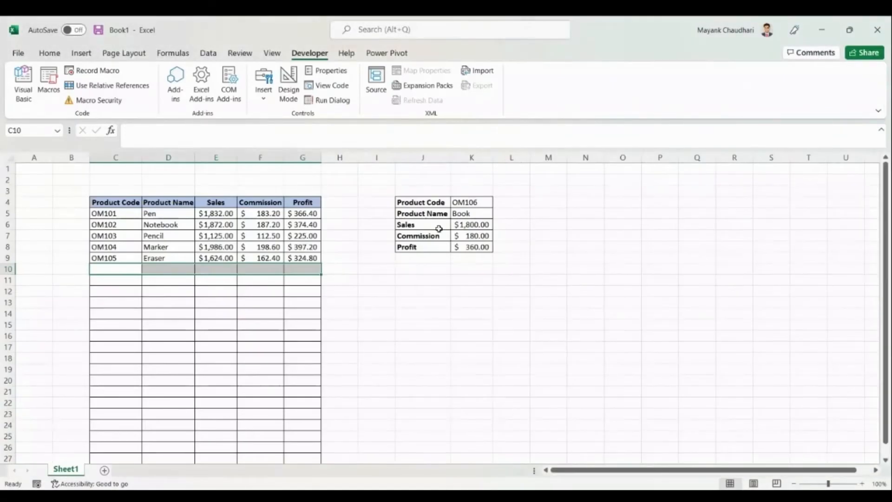
click(112, 203)
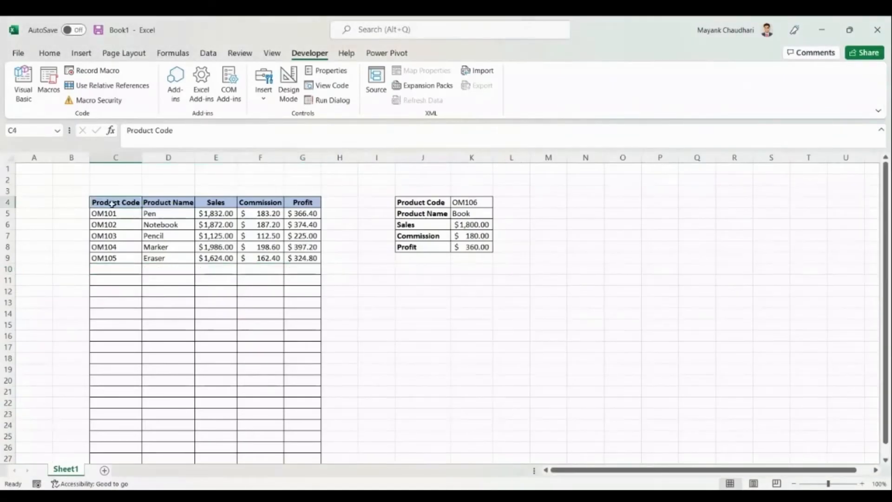
Review Book1's Product Name, Sales, Commission and Profit headings and the form values K4:K8.
click(166, 203)
click(213, 203)
click(260, 203)
click(303, 203)
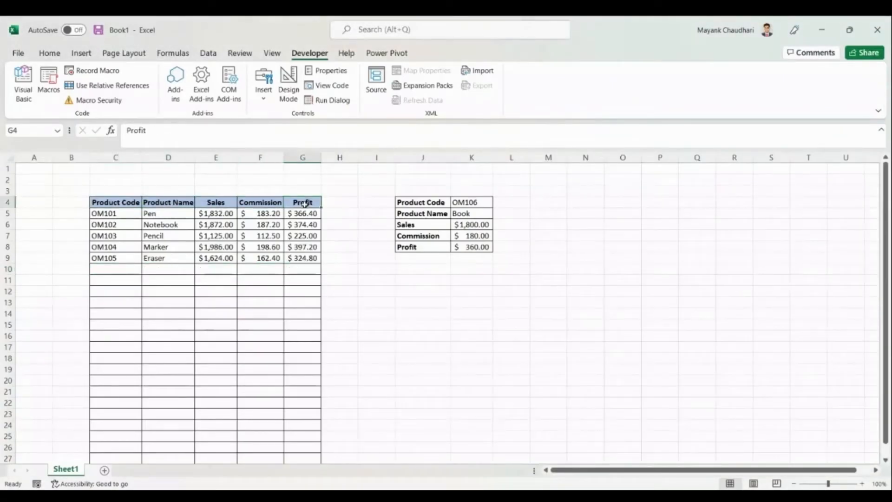
click(460, 203)
drag(459, 203, 472, 246)
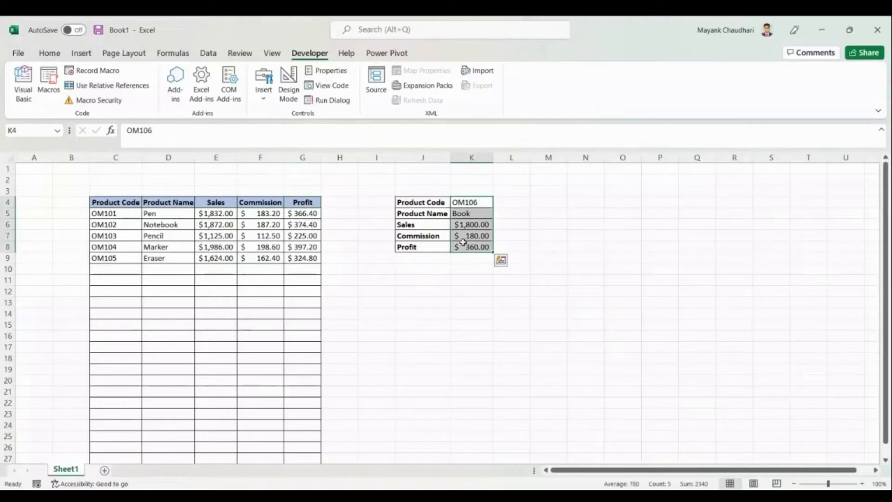
click(452, 268)
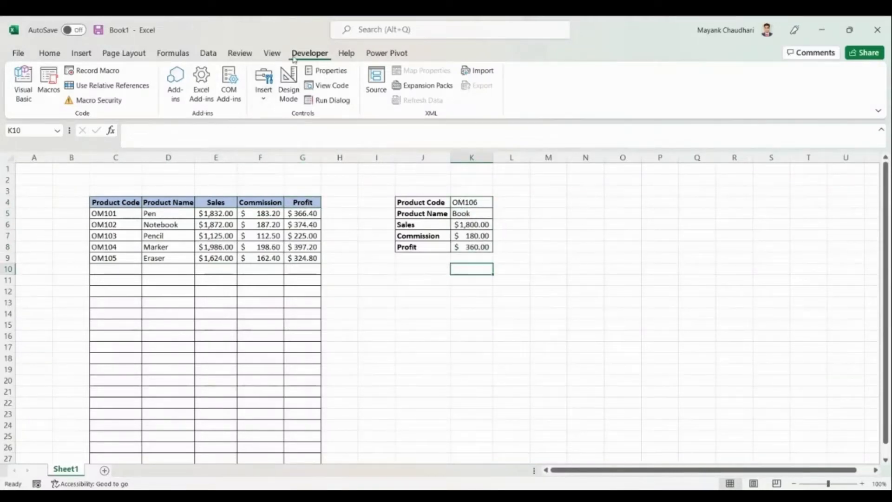
Start recording a macro named Data_entry and select the form values K4:K8.
click(96, 75)
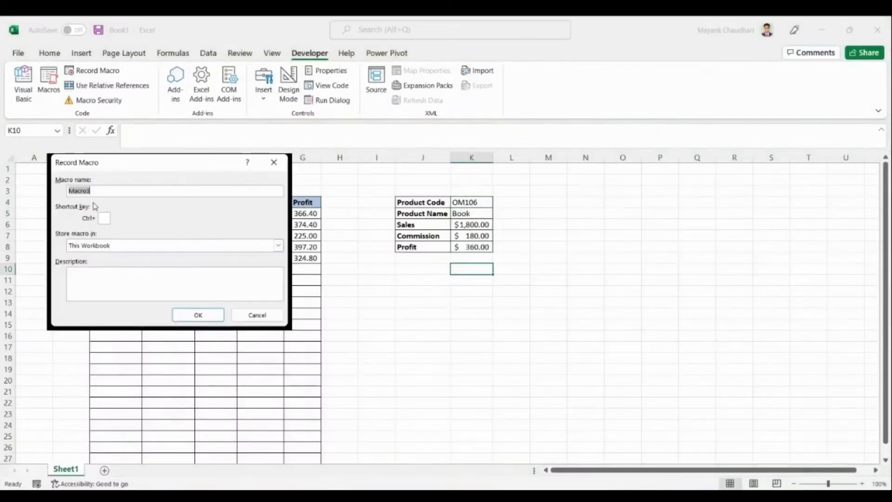
text(Da)
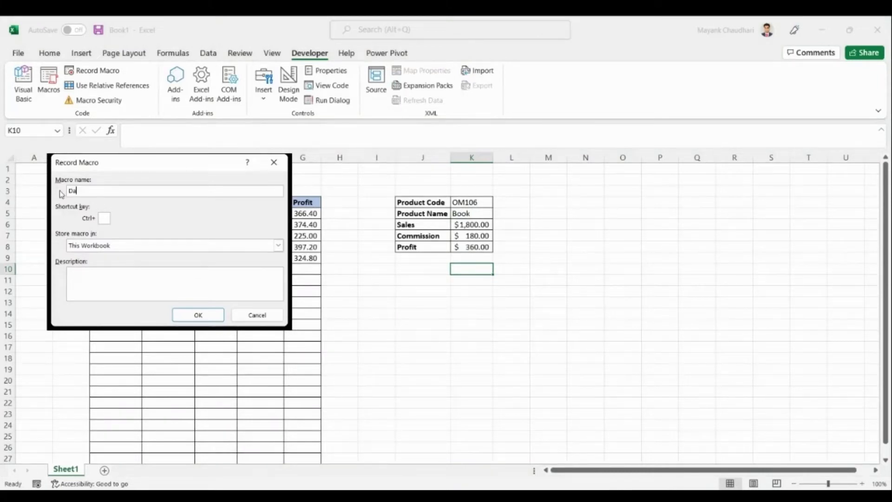
text(ta_entry)
click(198, 315)
click(463, 200)
drag(463, 200, 467, 247)
Copy the form values and paste them transposed into table row 10, using relative references.
right_click(469, 205)
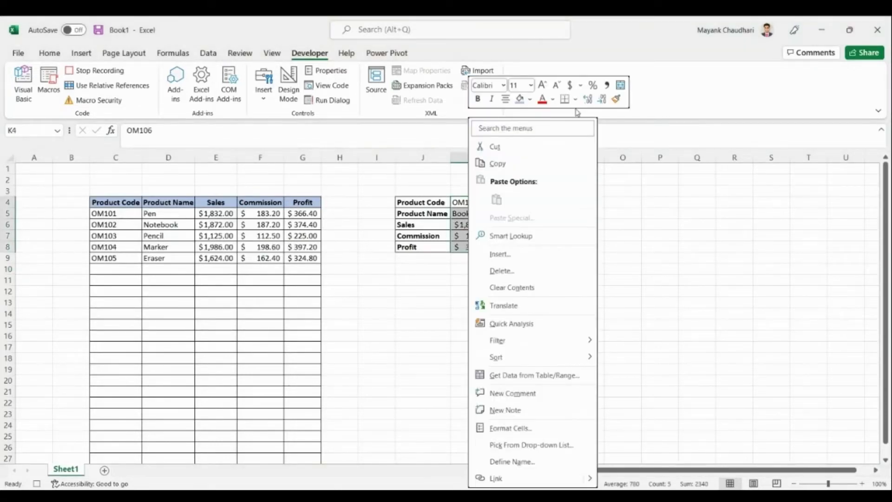
click(510, 168)
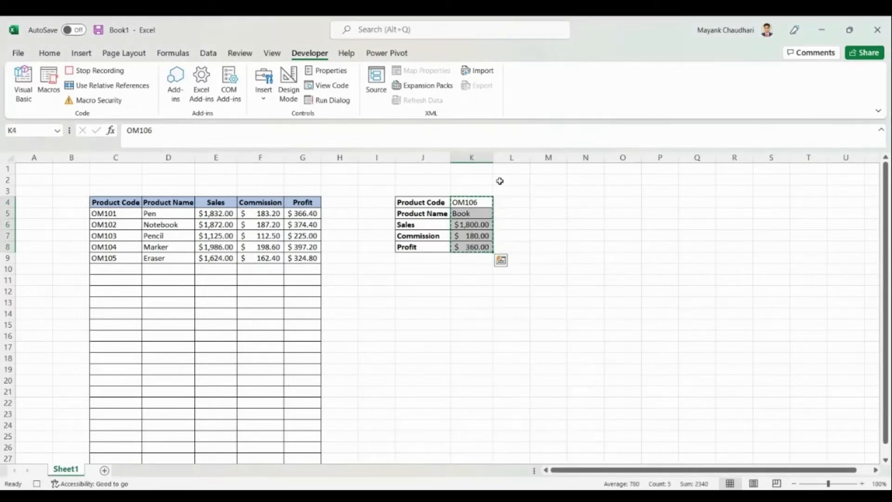
click(336, 205)
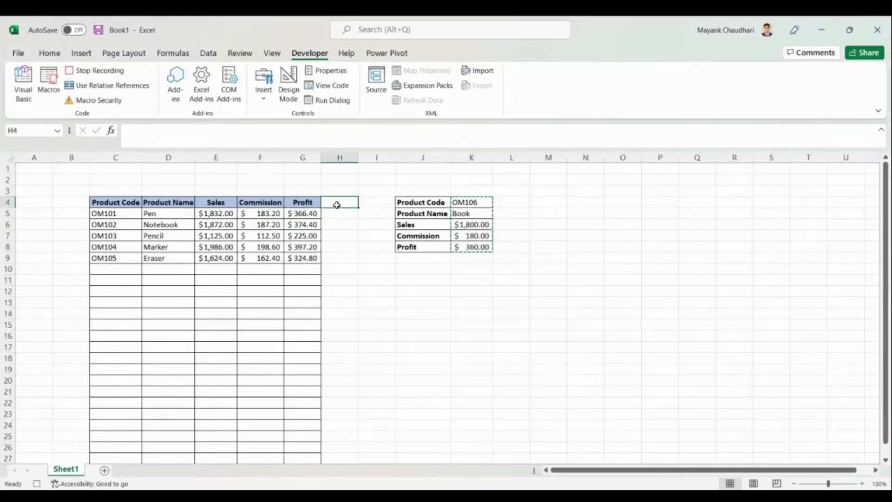
key(ctrl+Left)
key(ctrl+Left)
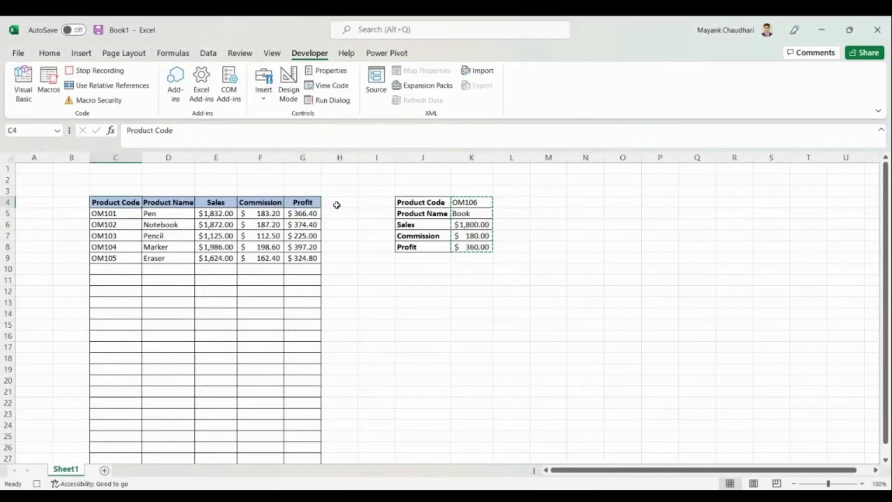
key(ctrl+Down)
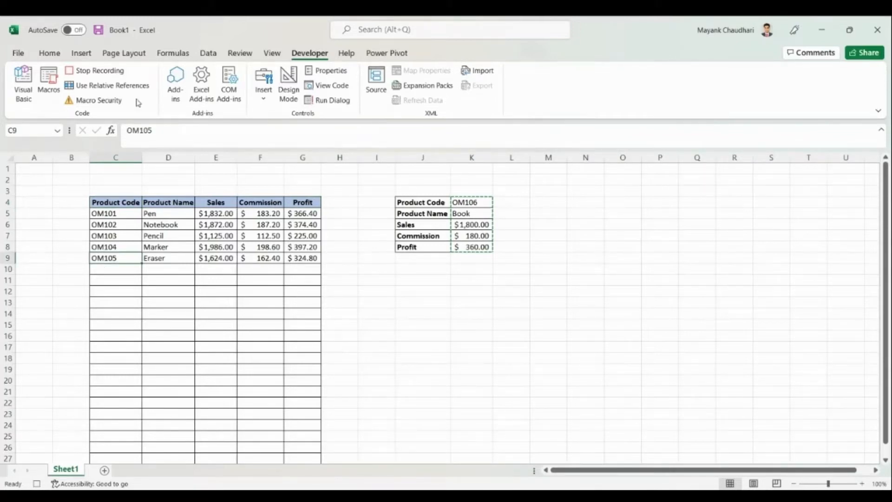
click(132, 90)
key(Down)
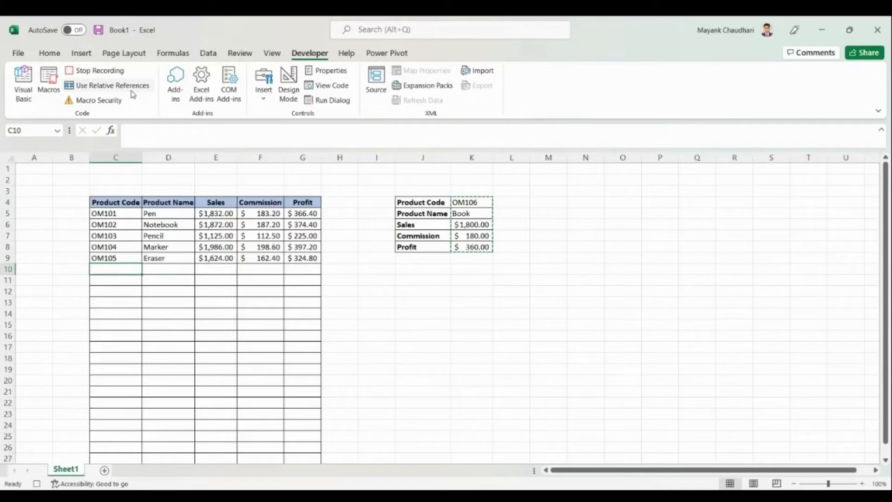
right_click(122, 268)
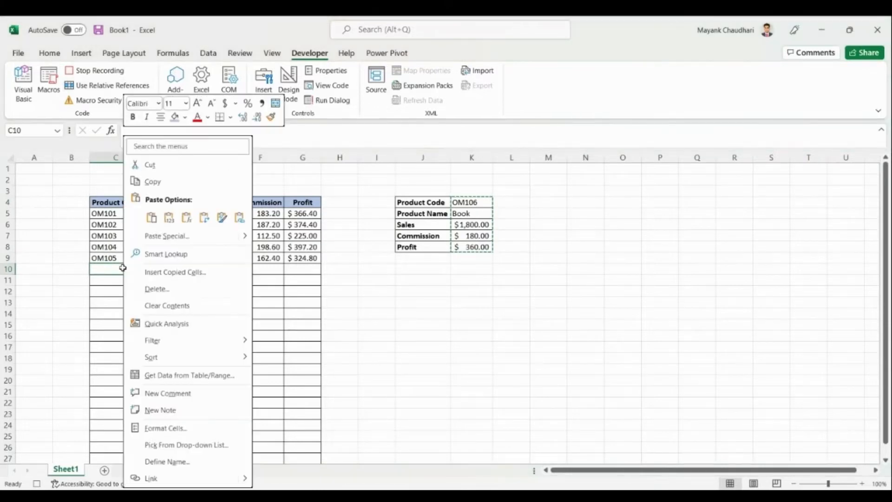
click(203, 219)
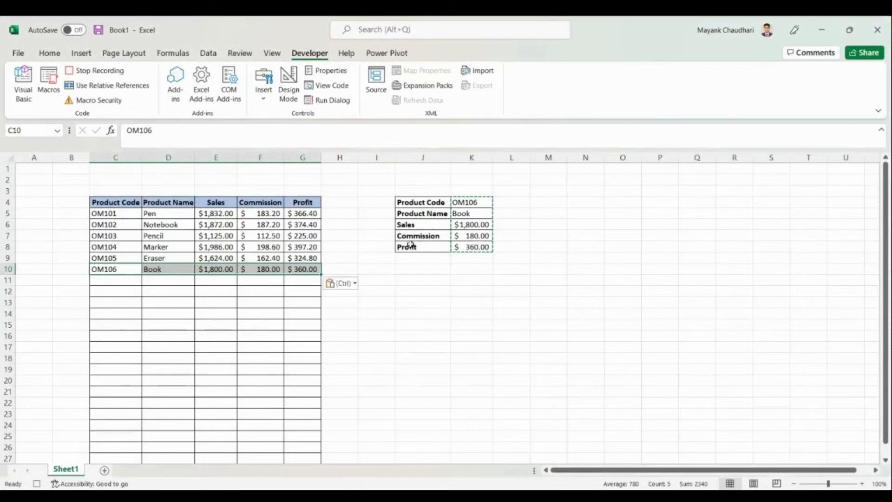
Clear the form's code, name and sales inputs and stop the macro recording.
click(355, 270)
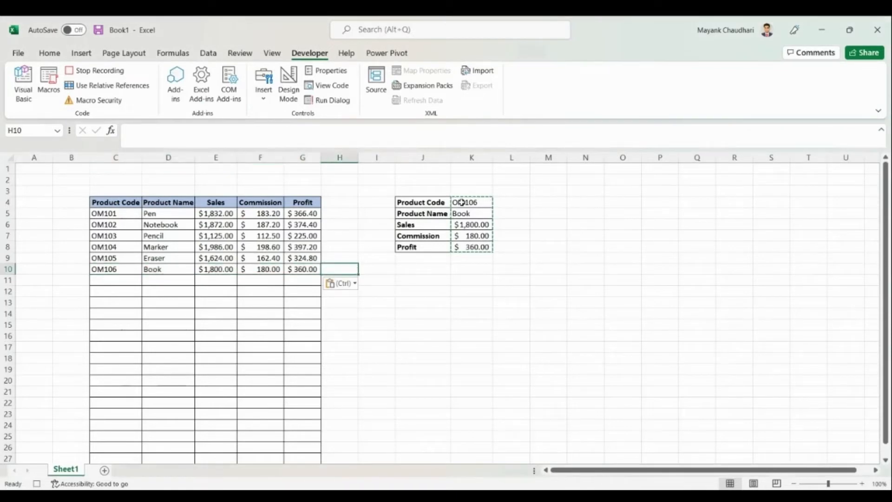
drag(460, 202, 466, 223)
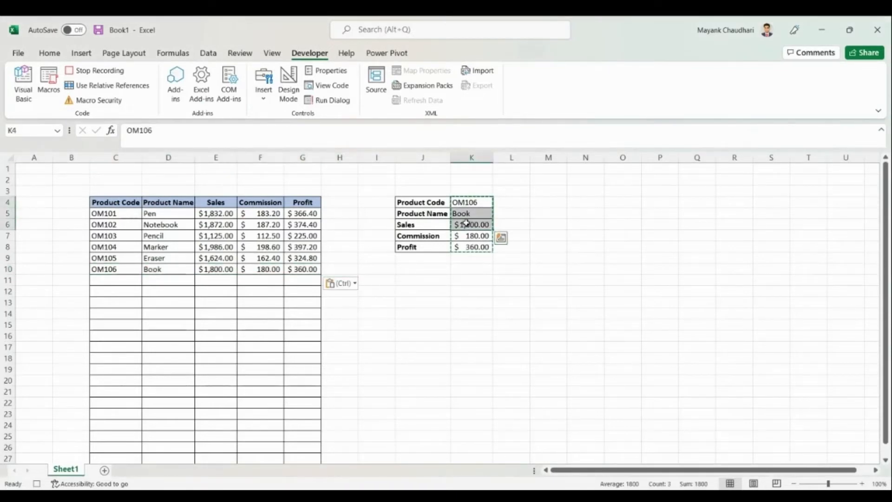
key(Delete)
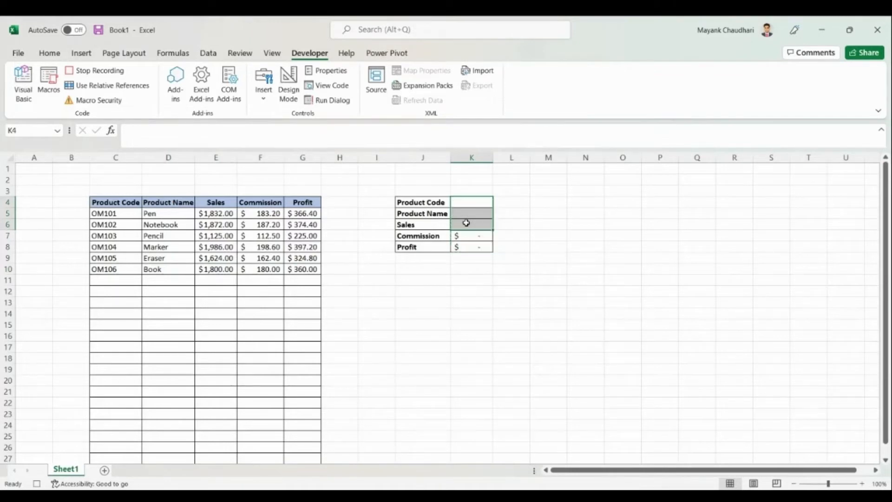
click(101, 73)
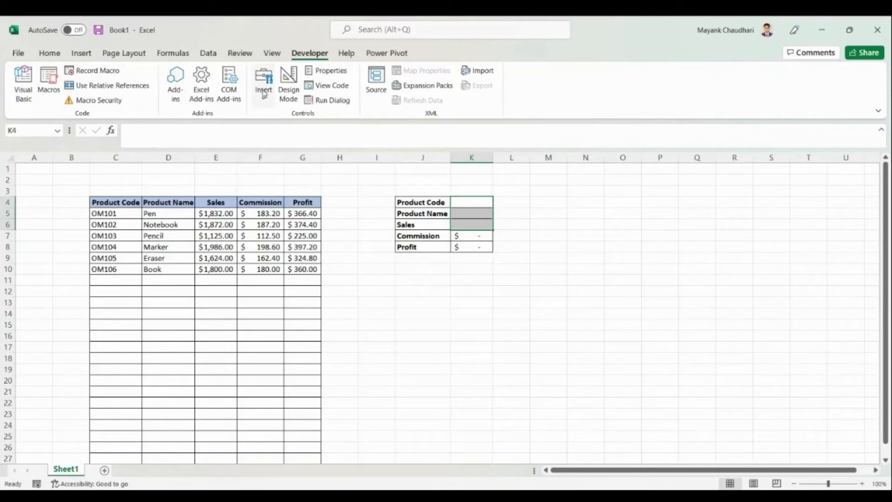
Draw a form-control button below the entry form, assign the recorded macro, and label it Save Data.
click(268, 102)
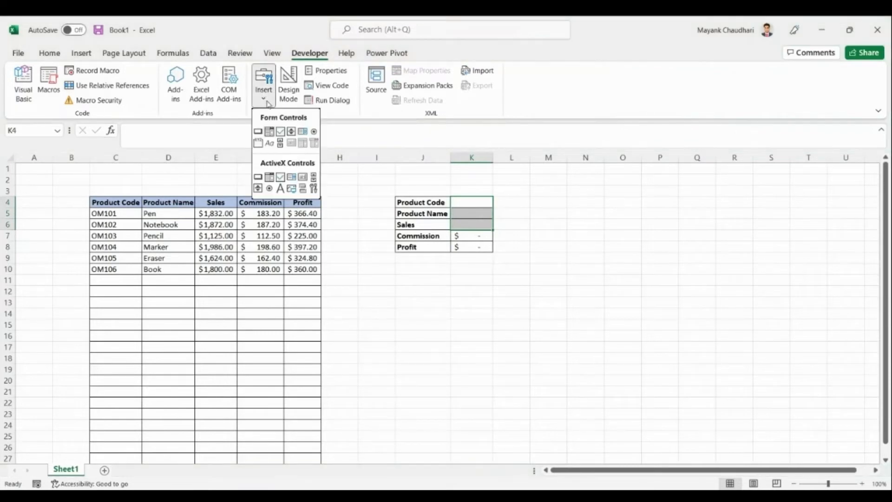
click(257, 131)
mouse_move(398, 266)
mouse_down()
mouse_move(401, 279)
mouse_move(490, 290)
mouse_up()
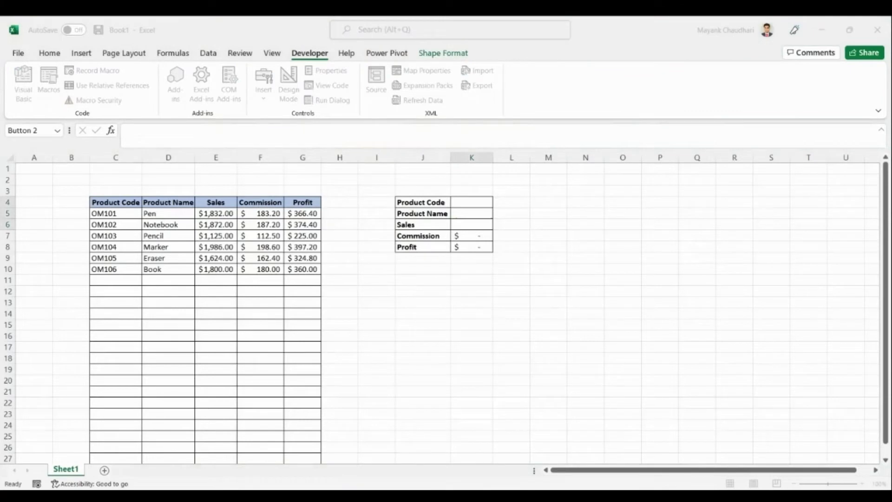
click(225, 339)
click(428, 279)
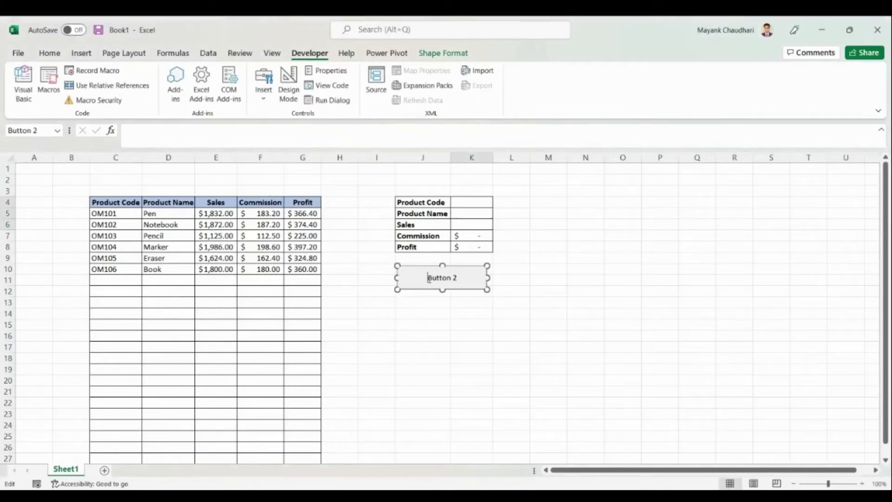
key(Delete)
key(Delete)
key(Delete)
key(Delete)
key(Delete)
key(Delete)
key(Delete)
key(Delete)
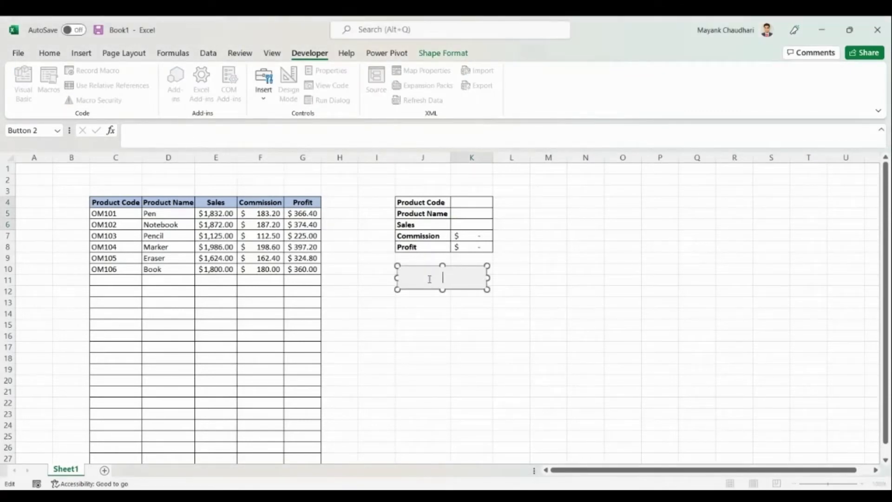
text(Save Data)
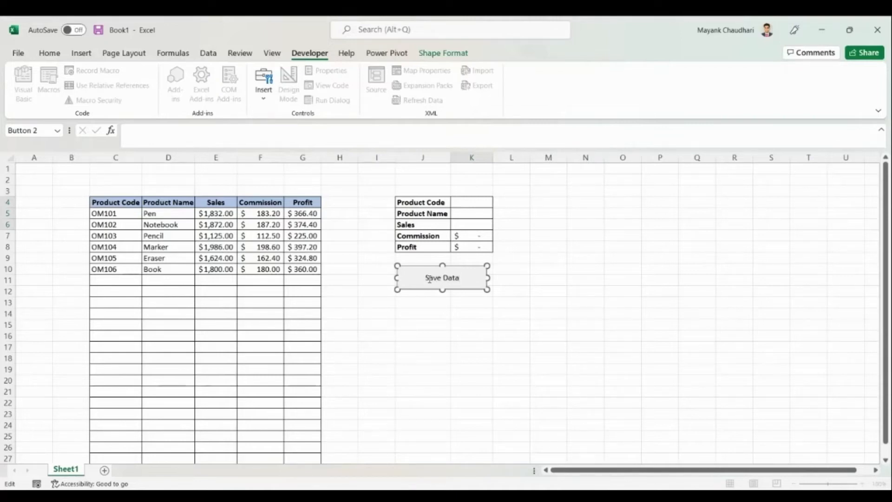
click(446, 321)
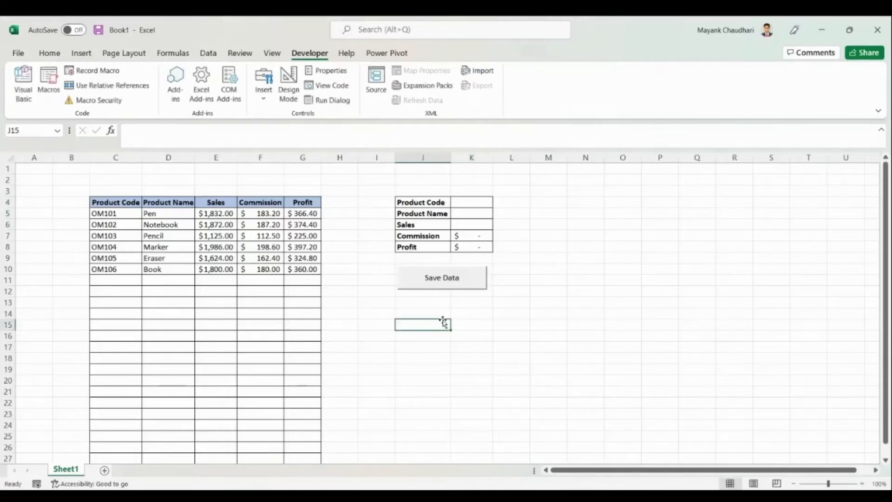
click(468, 202)
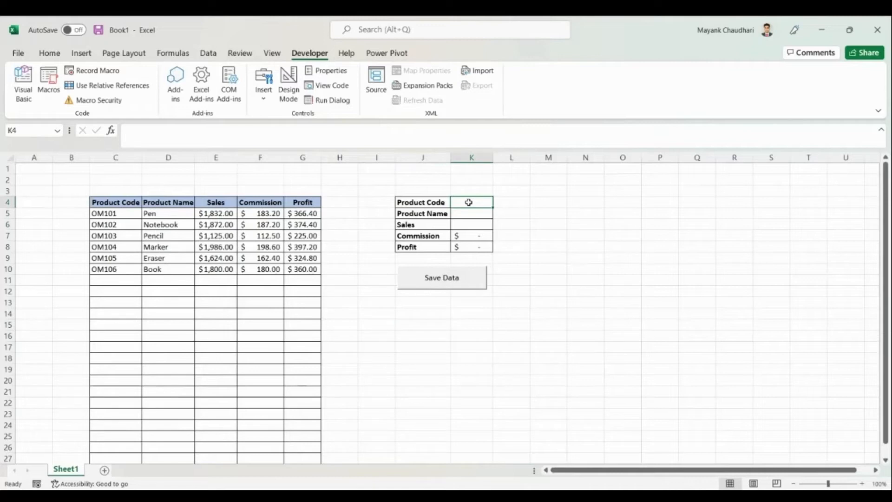
Enter product code OM107, name A4Paper and sales 1950 into the entry form.
text(OM)
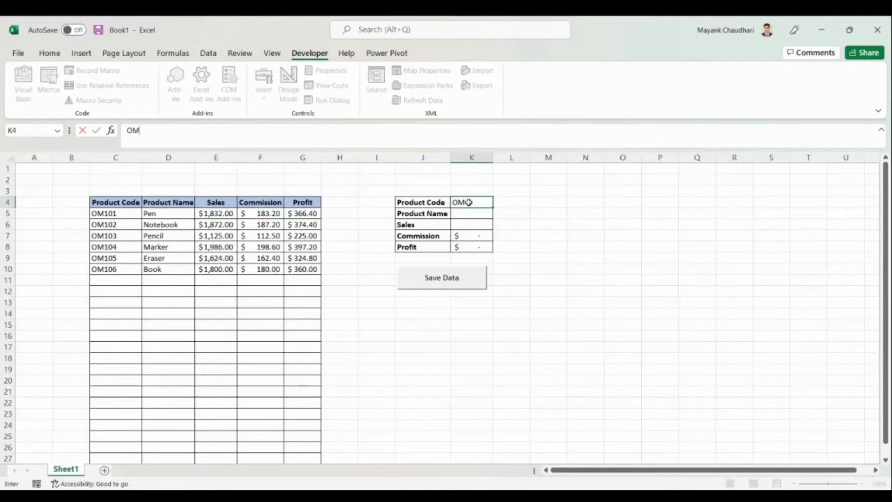
text(107)
click(470, 214)
text(A4)
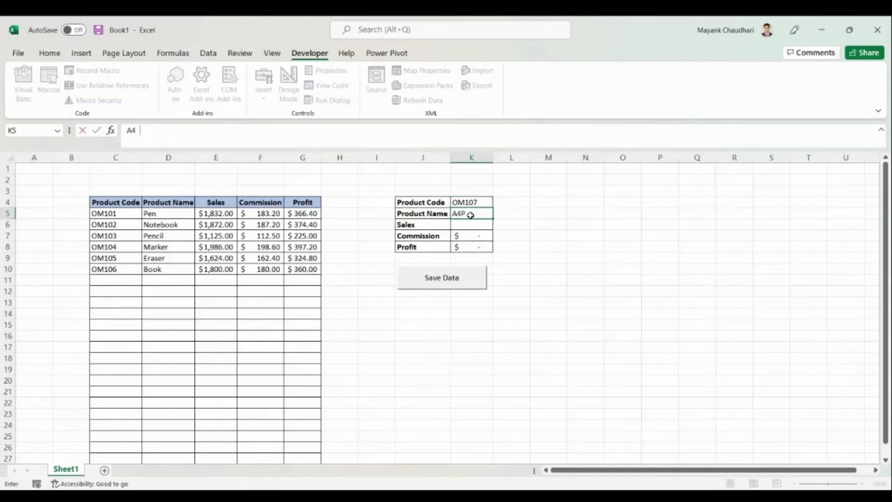
text(Paper)
click(461, 226)
text(1)
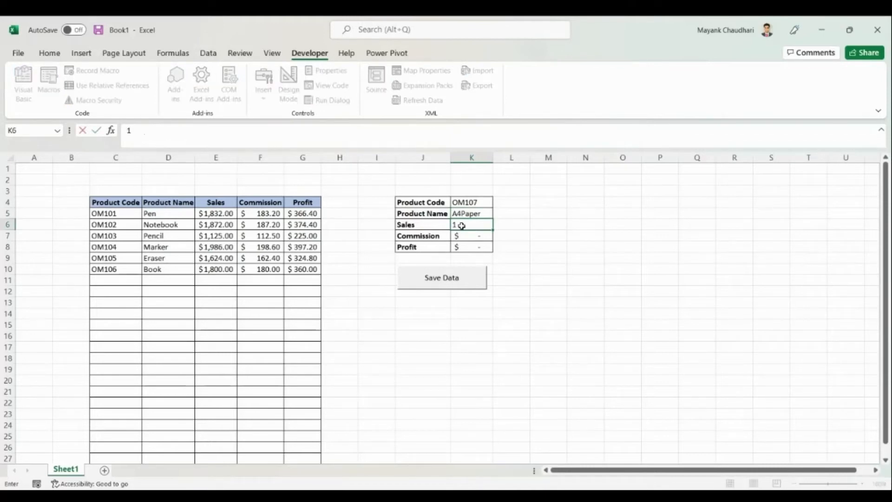
text(950)
click(472, 237)
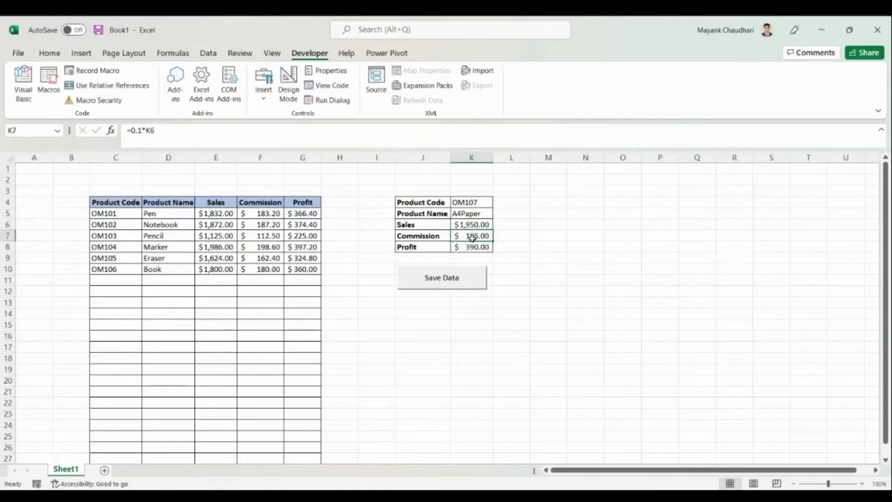
Save the OM107 record, then set the salon form's Customer ID to 2 and date 5-Apr-21.
click(441, 285)
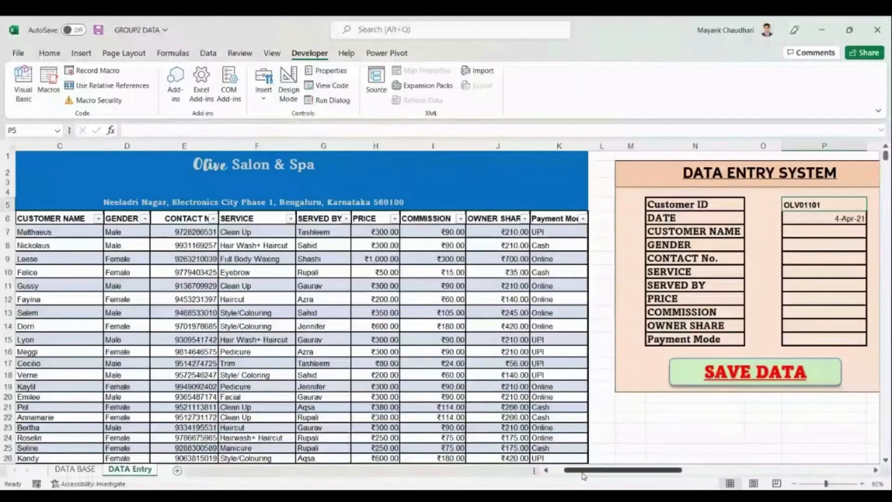
drag(584, 476, 621, 470)
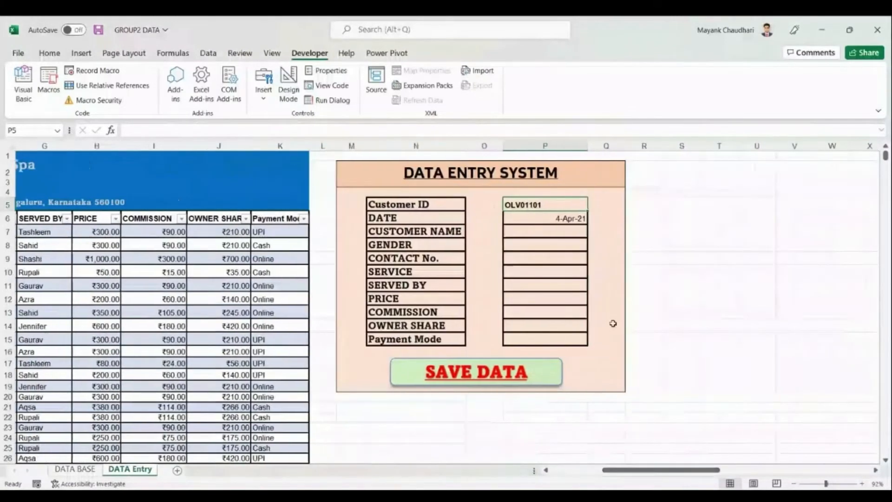
click(293, 131)
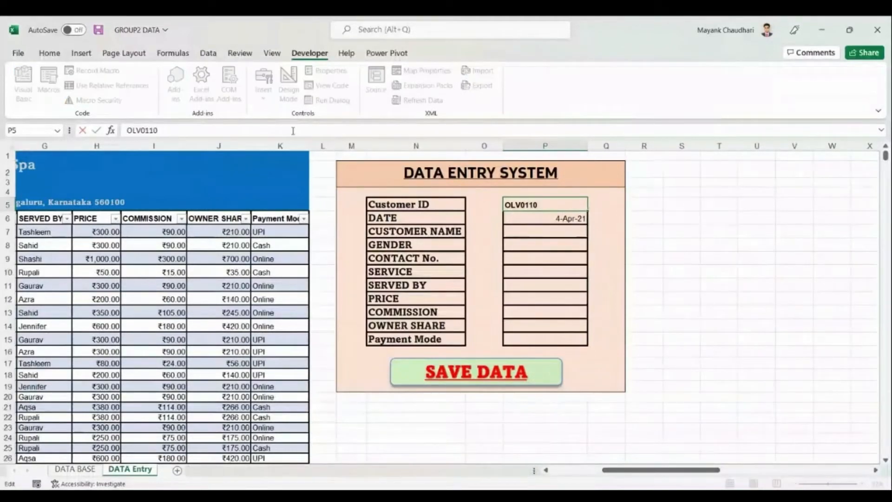
text(2)
key(Return)
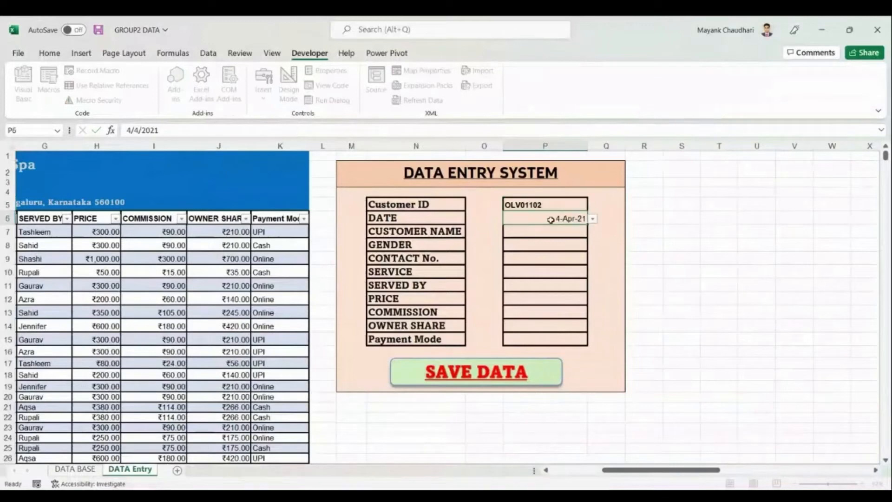
click(593, 218)
click(576, 236)
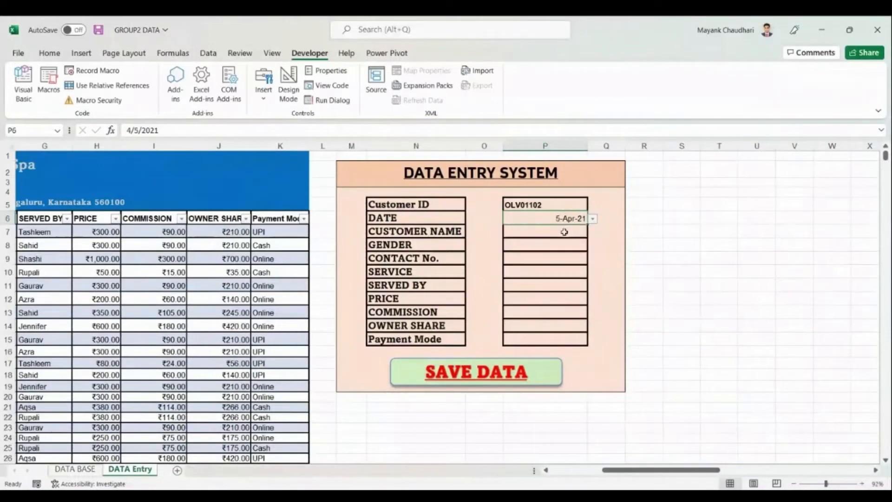
Fill in the customer's name, gender Male and contact phone number.
click(560, 231)
text(OM)
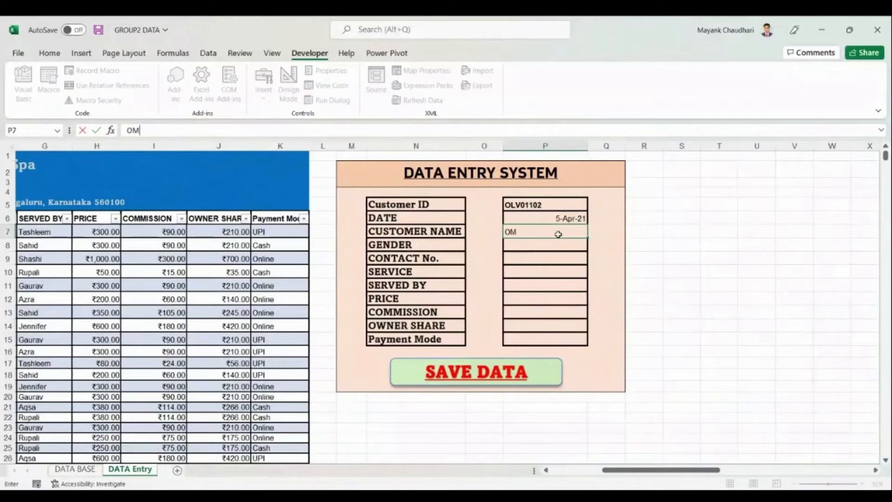
click(556, 245)
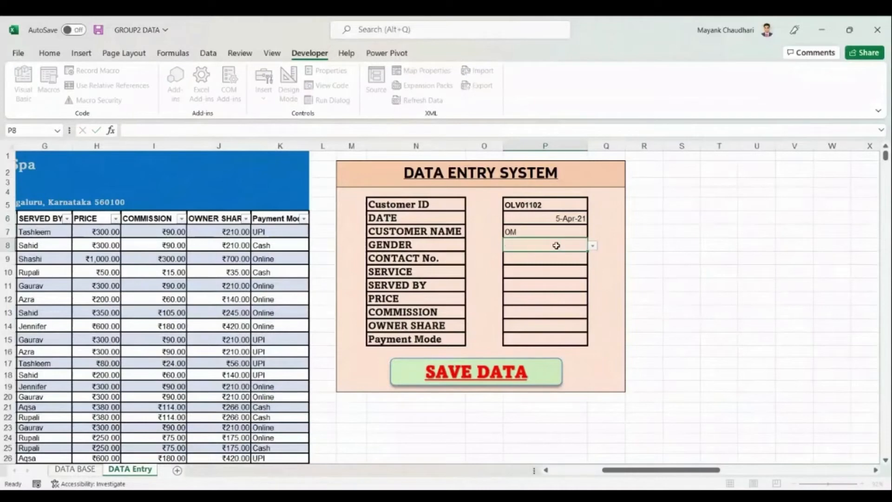
click(593, 245)
click(571, 256)
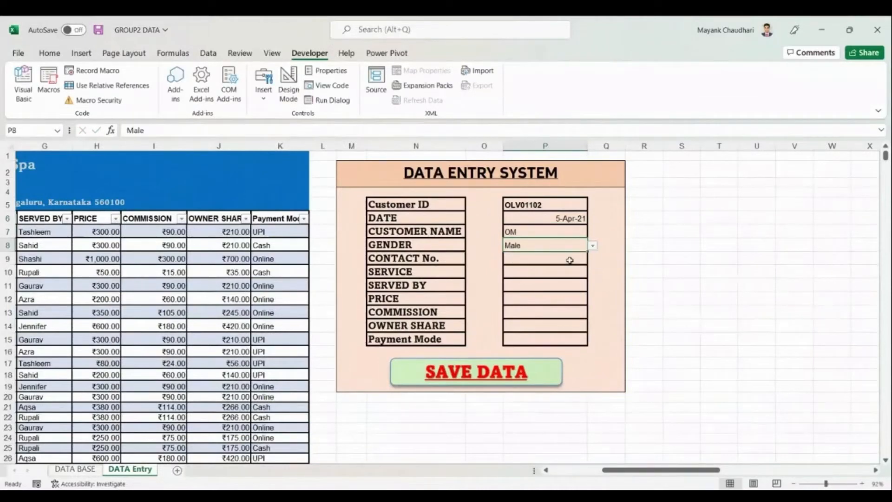
click(569, 260)
text(09)
key(BackSpace)
key(BackSpace)
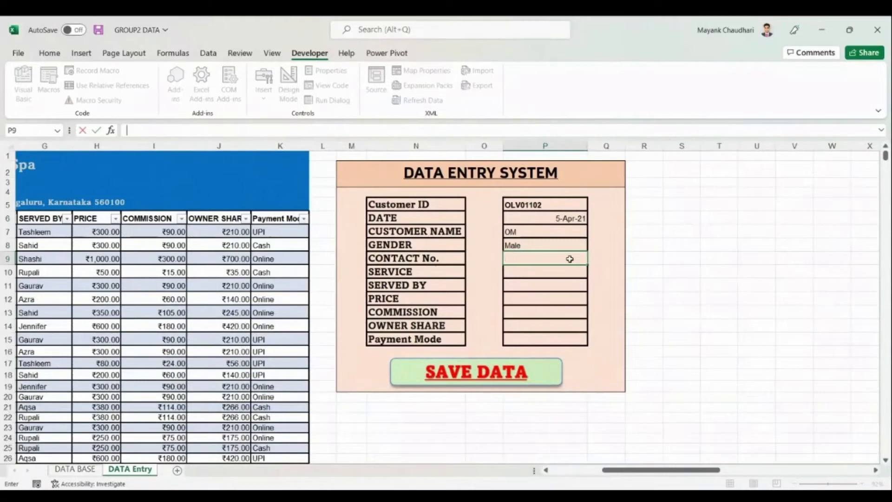
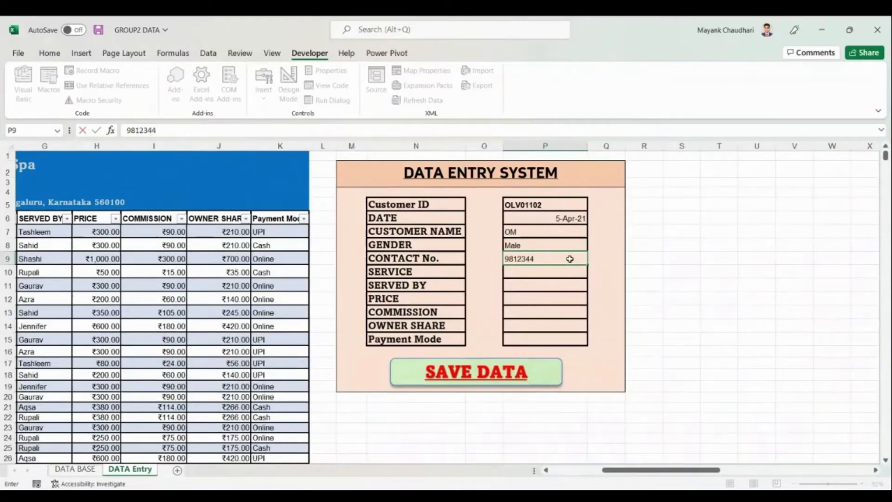
click(545, 273)
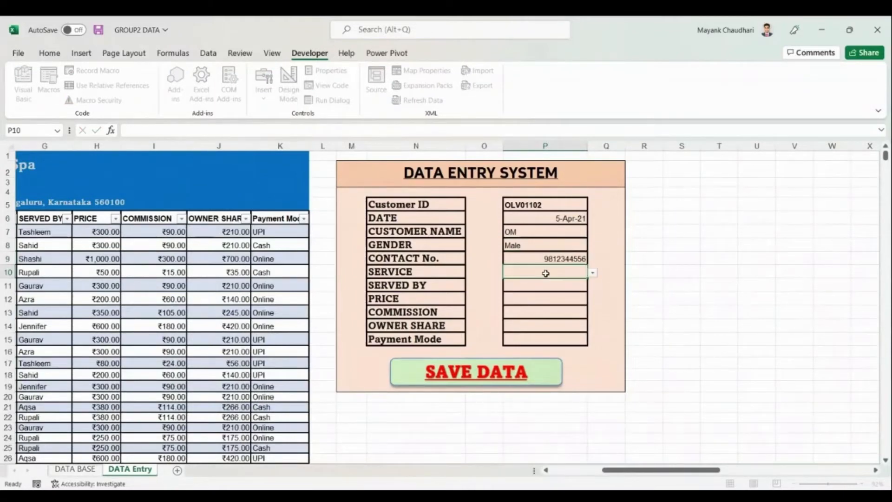
Choose Haircut, the serving staff member and UPI payment, then save the record with SAVE DATA.
click(592, 273)
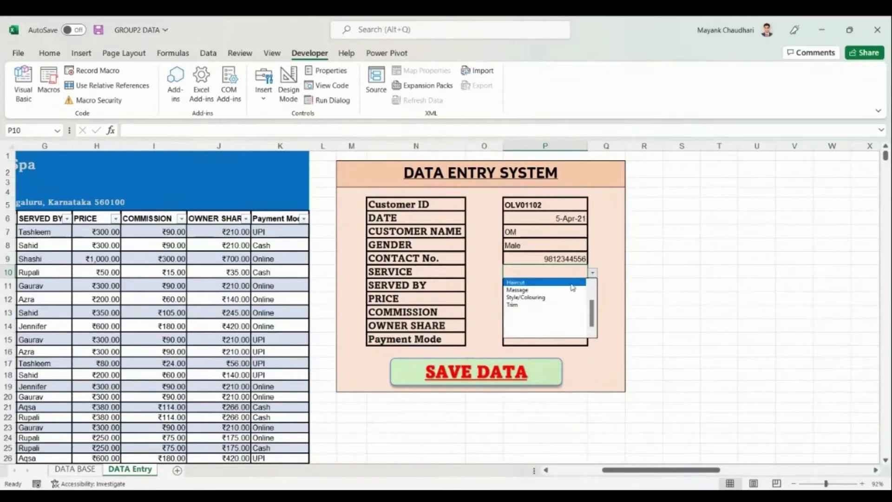
click(571, 283)
click(568, 285)
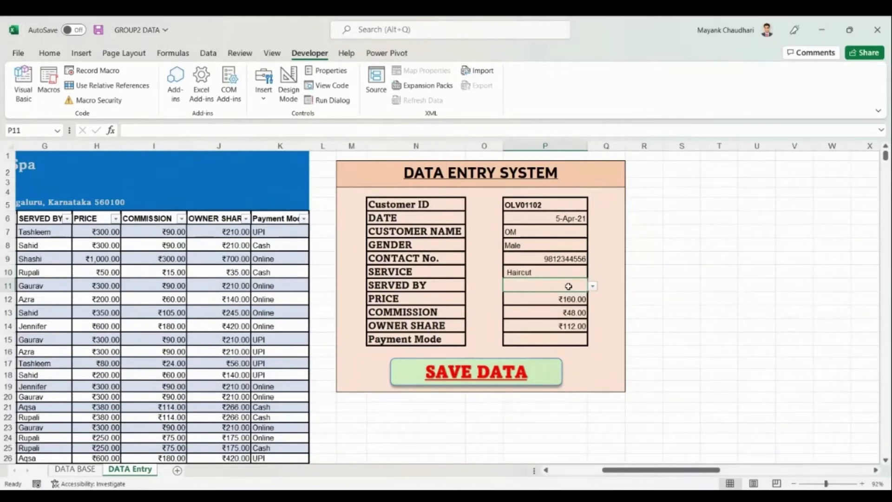
click(592, 286)
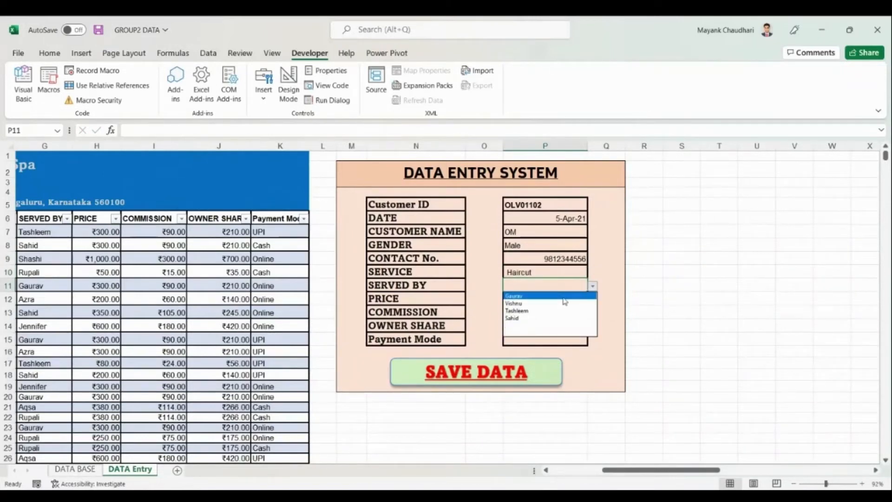
click(544, 304)
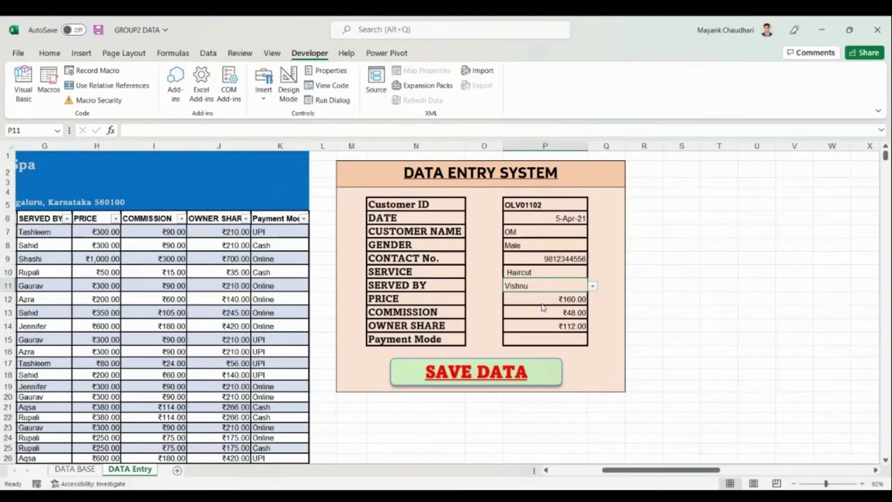
click(548, 337)
click(592, 339)
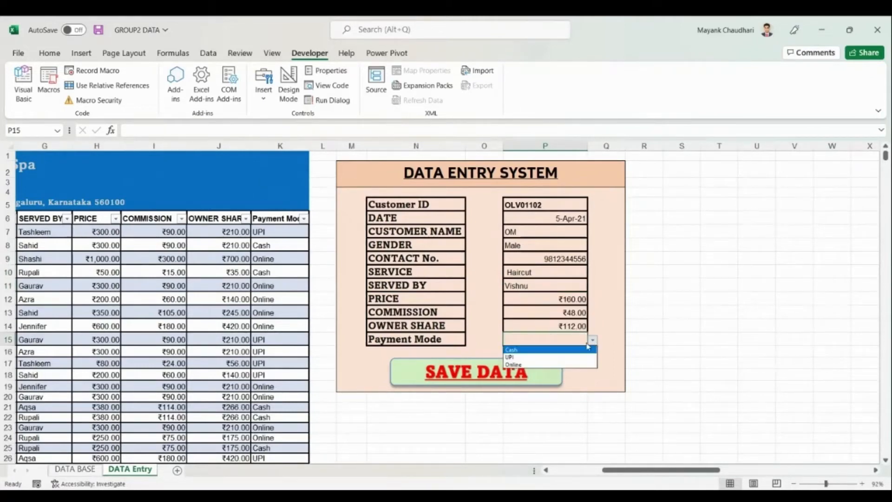
click(566, 356)
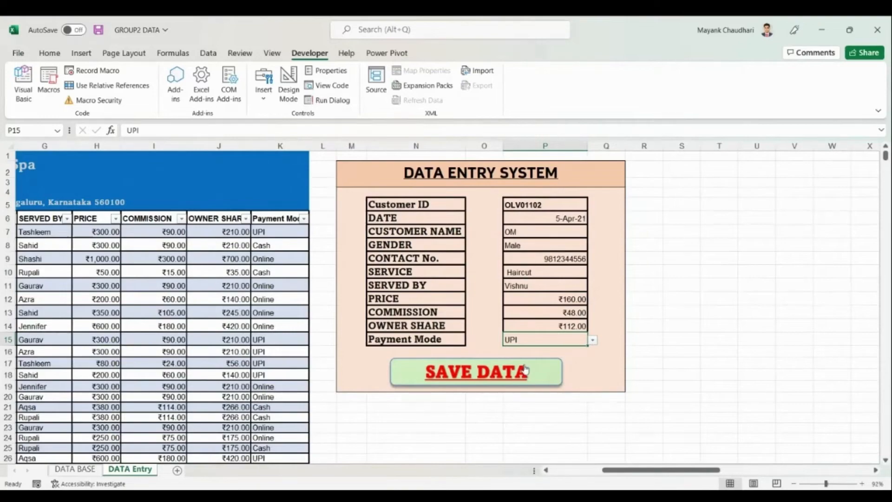
click(486, 375)
drag(668, 470, 609, 470)
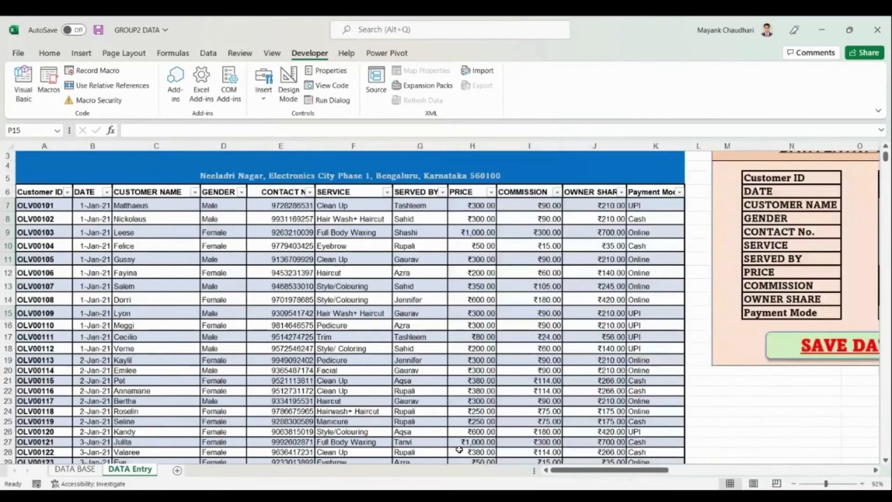
Jump to the last Customer ID entry and select row 1008 to check the saved Haircut record.
scroll(408, 398, down, 12)
scroll(409, 397, down, 14)
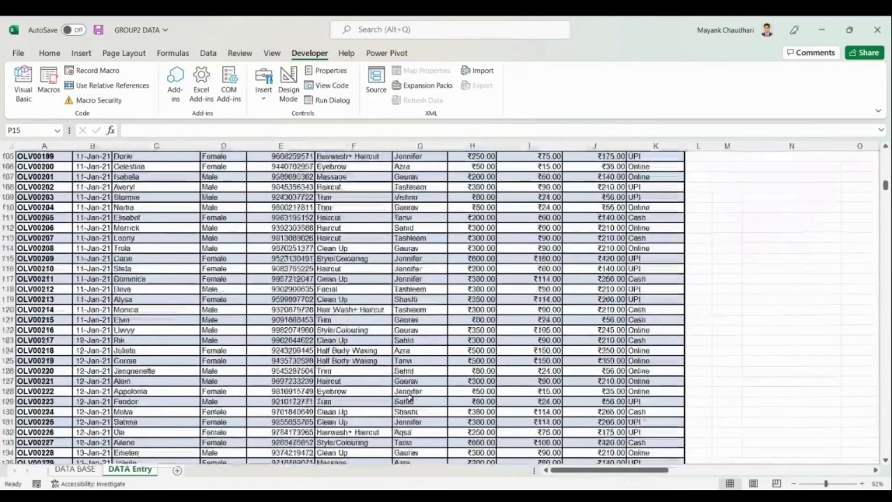
click(59, 390)
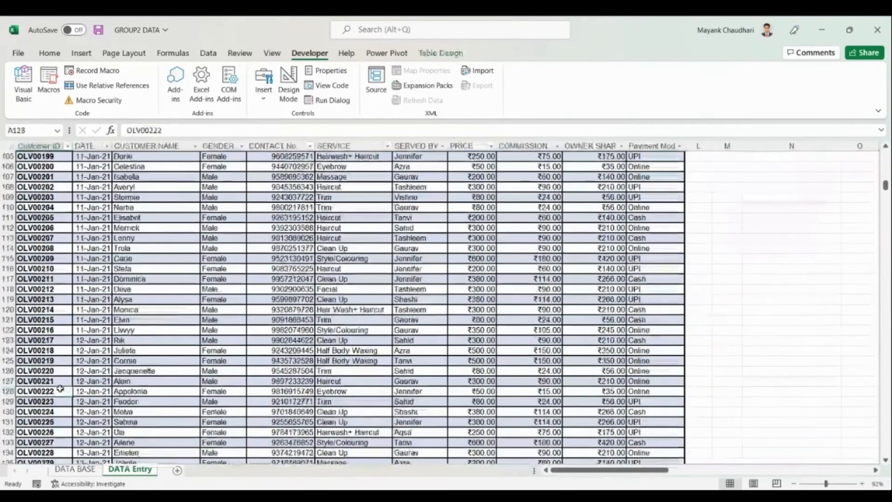
key(ctrl+shift+Down)
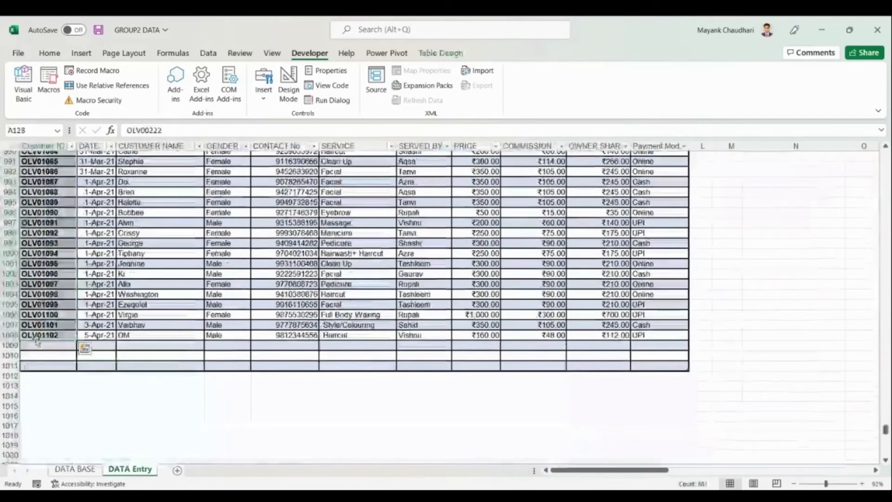
drag(47, 335, 657, 345)
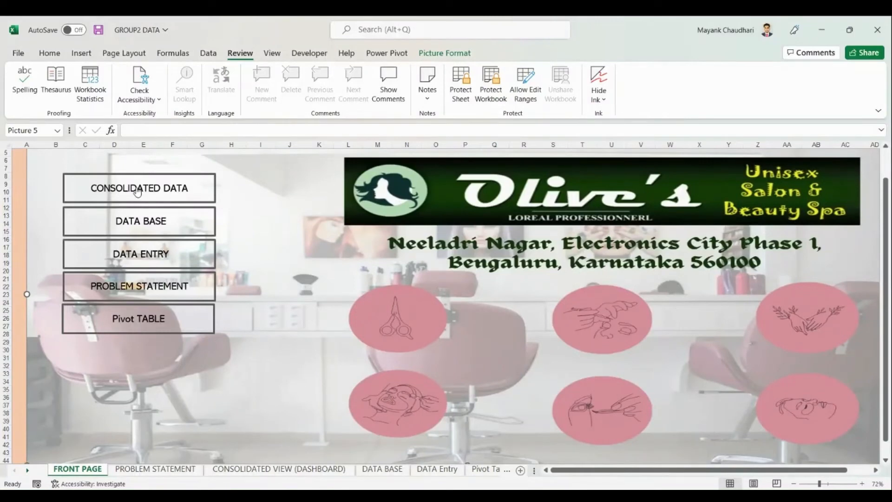
Open the consolidated dashboard and browse its charts, selecting Sales by Salesperson.
click(137, 190)
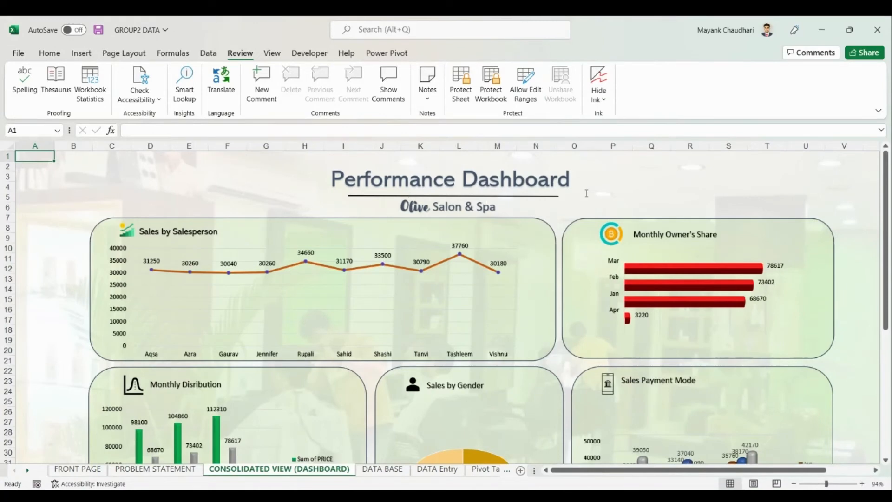
scroll(407, 245, down, 4)
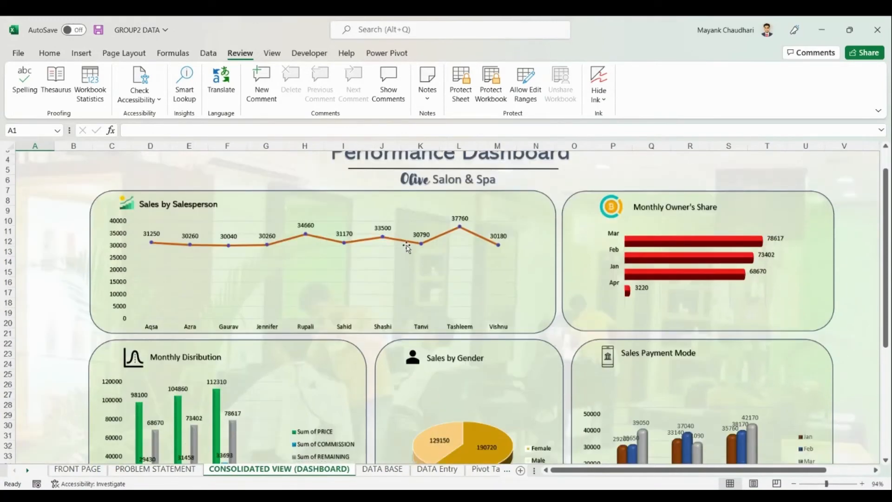
scroll(407, 246, down, 4)
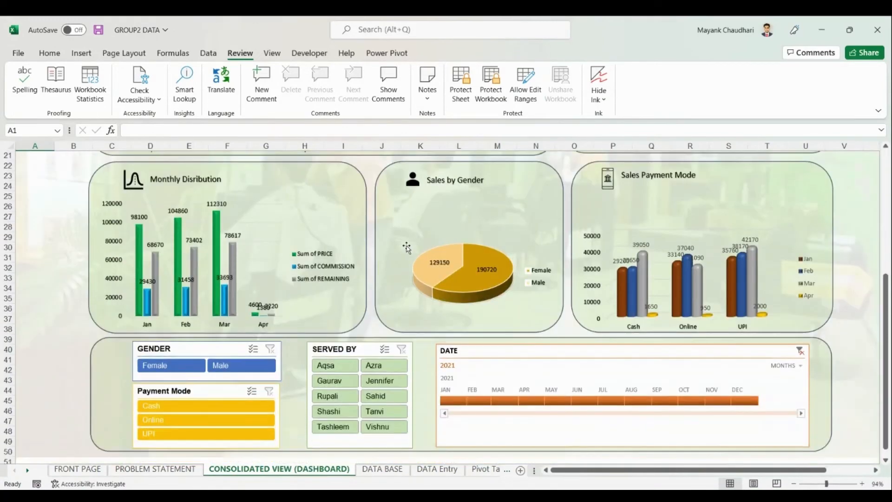
scroll(413, 281, up, 5)
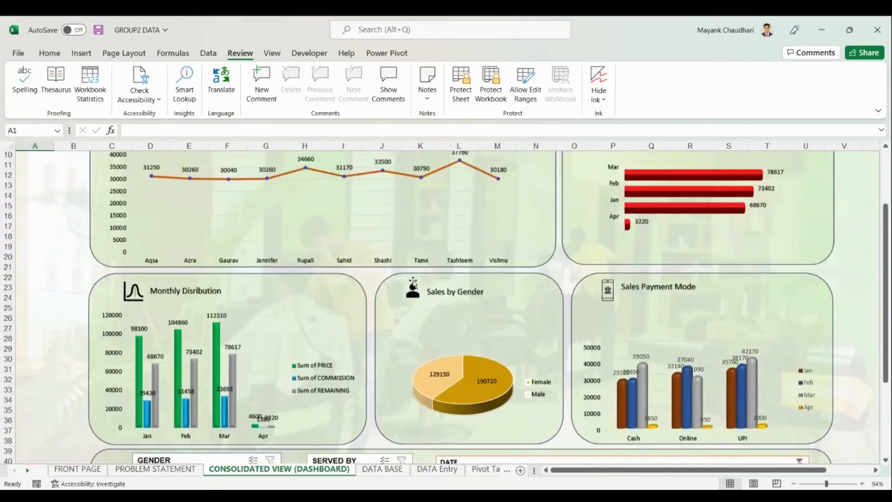
scroll(391, 288, up, 1)
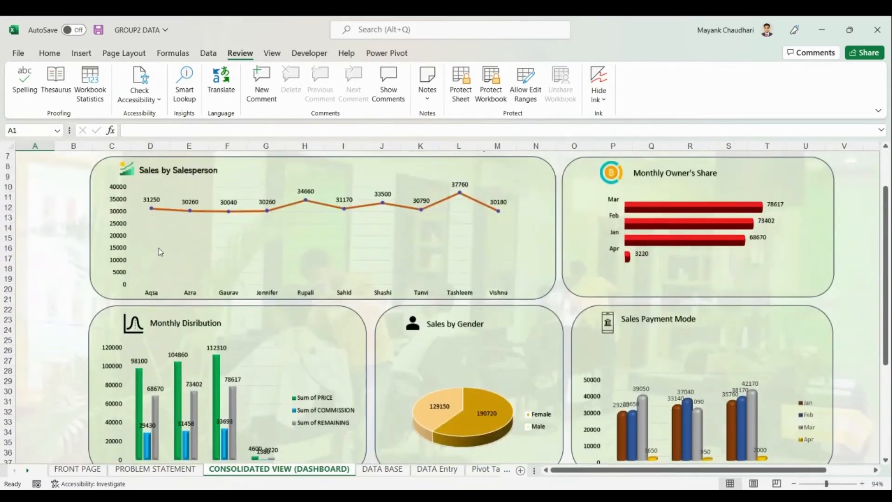
click(155, 208)
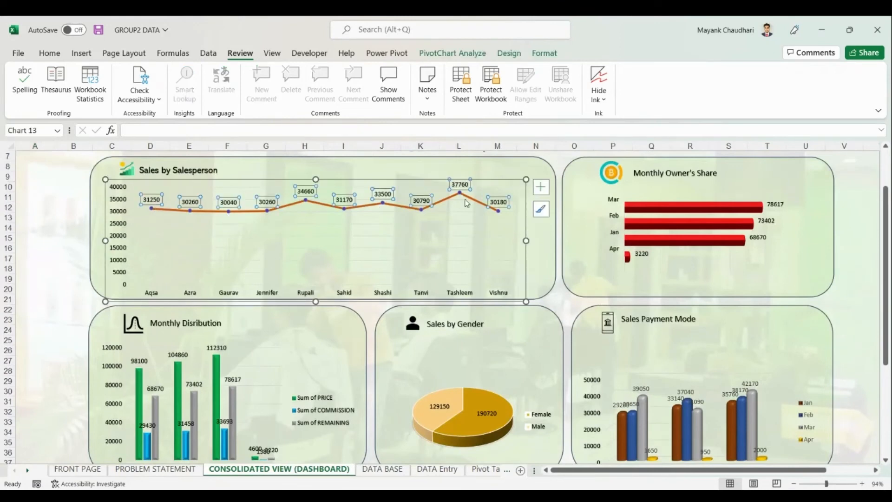
scroll(447, 266, down, 1)
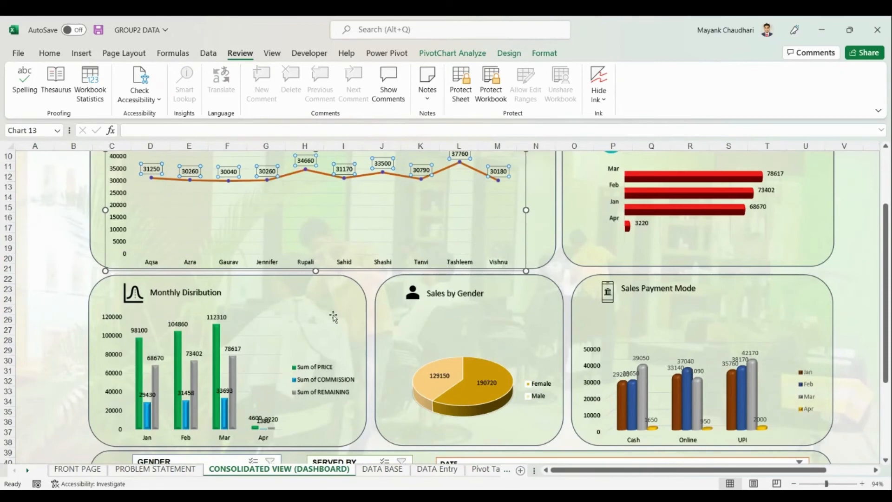
scroll(447, 266, down, 2)
scroll(321, 321, down, 1)
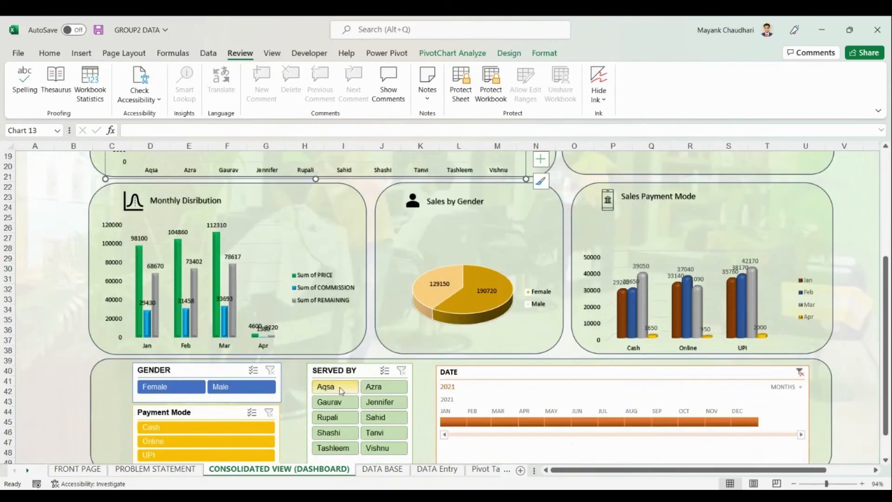
click(336, 387)
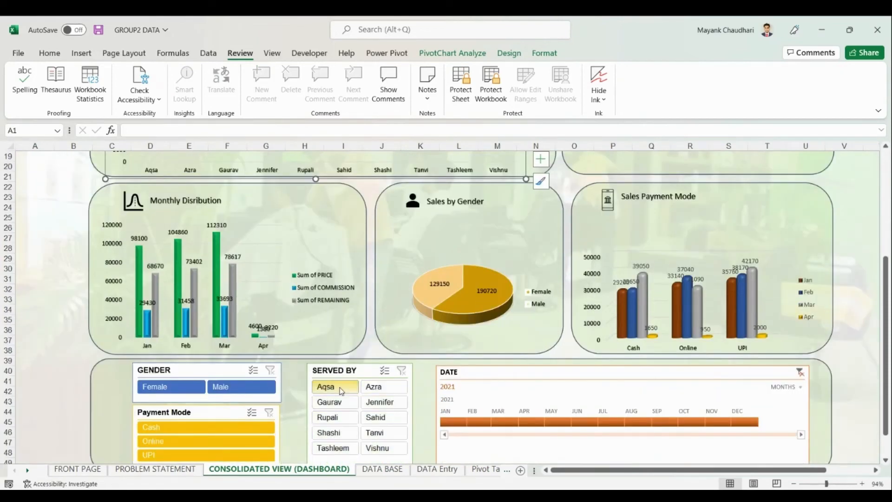
click(502, 422)
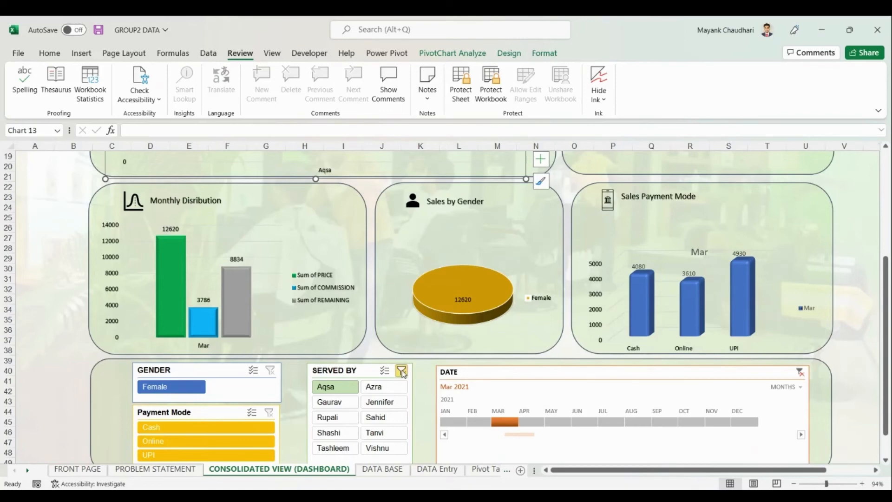
click(402, 371)
click(799, 372)
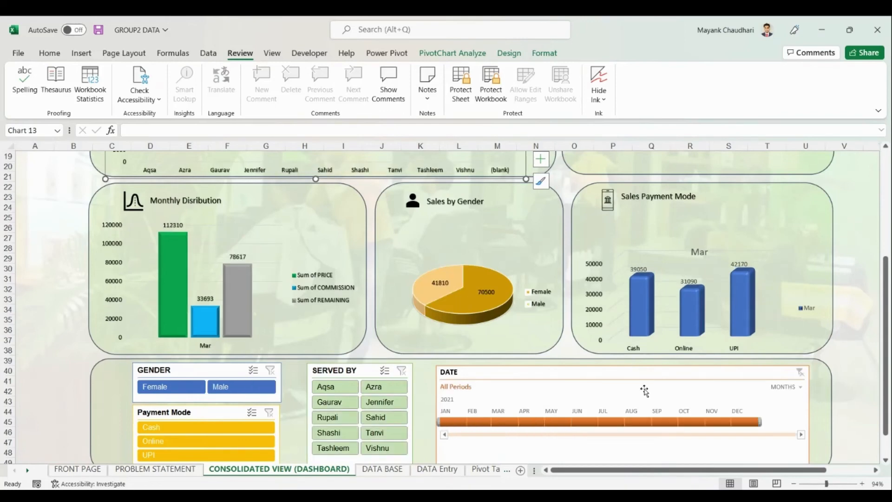
scroll(159, 382, down, 1)
click(164, 358)
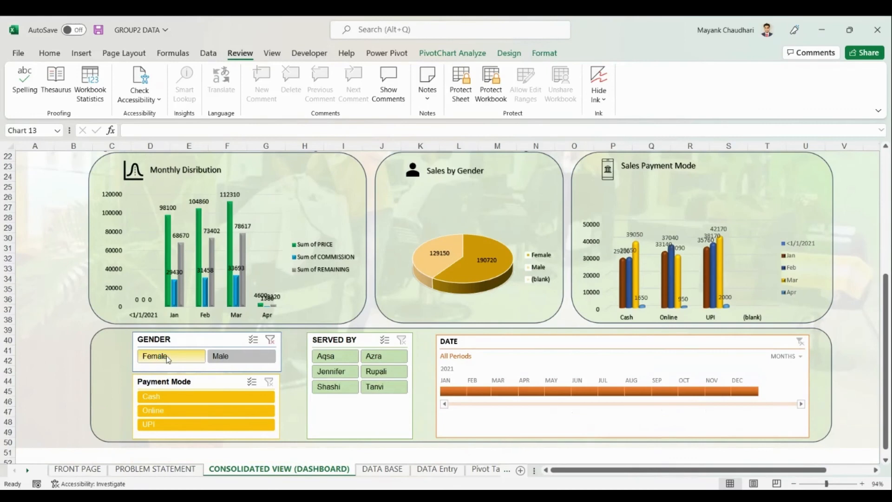
click(168, 358)
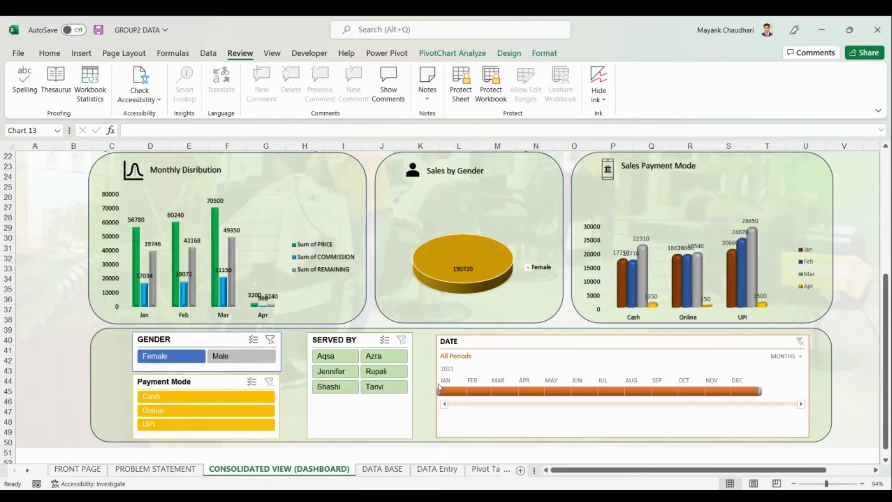
scroll(331, 325, up, 5)
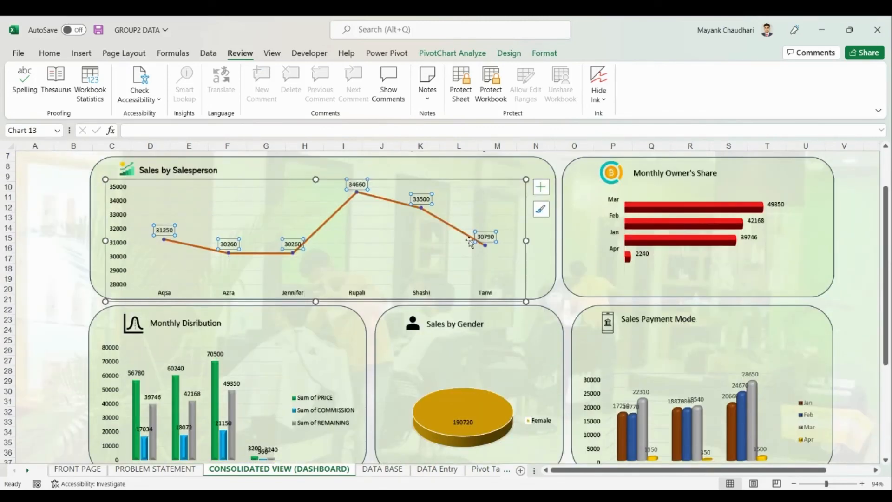
scroll(301, 368, down, 4)
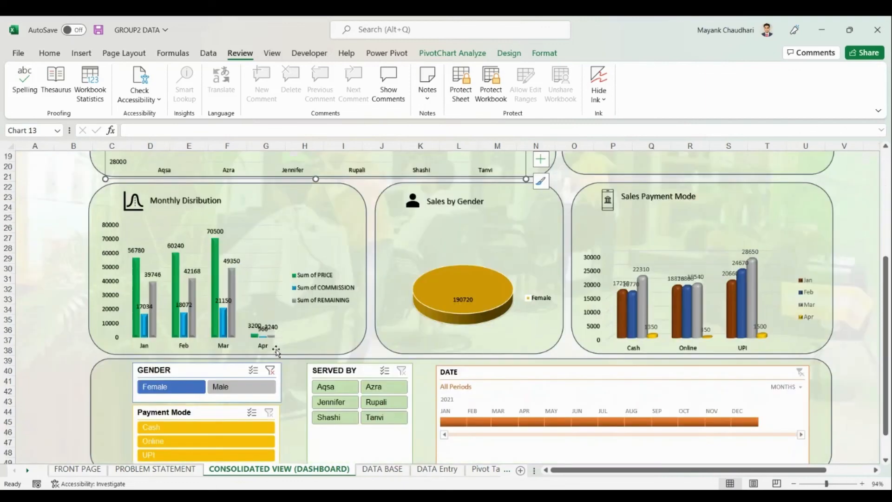
click(222, 388)
scroll(222, 388, up, 6)
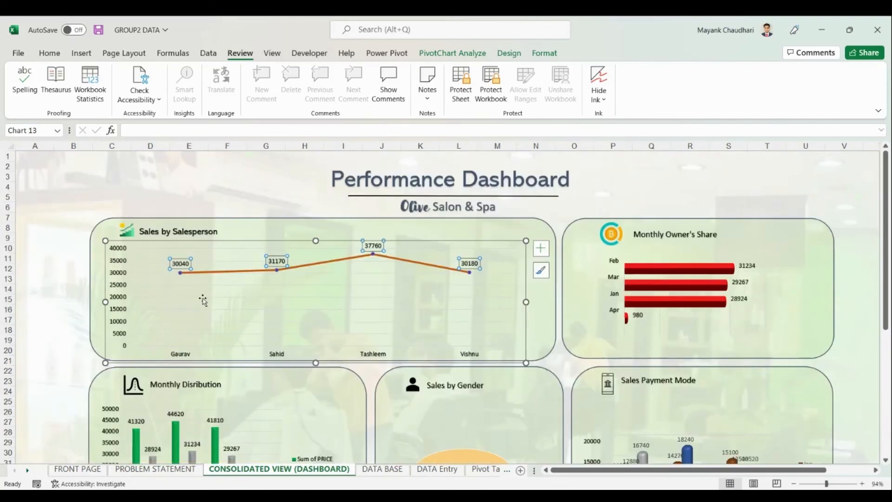
scroll(399, 357, down, 8)
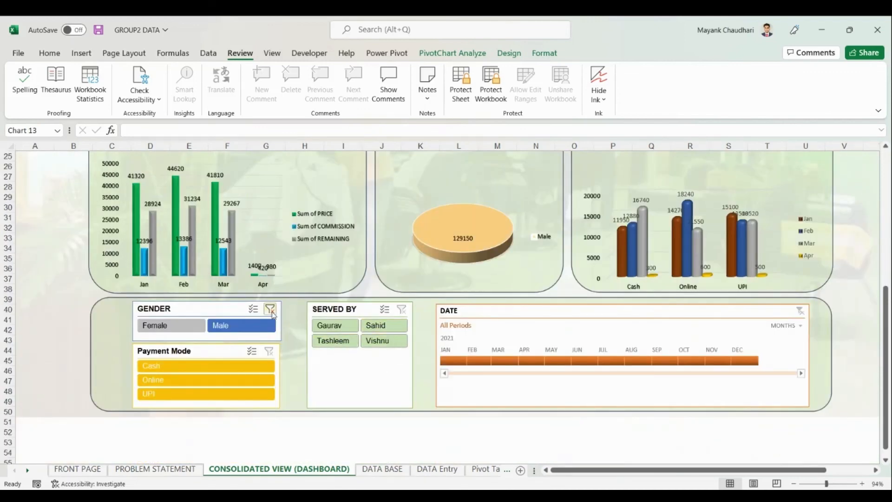
click(271, 308)
click(393, 310)
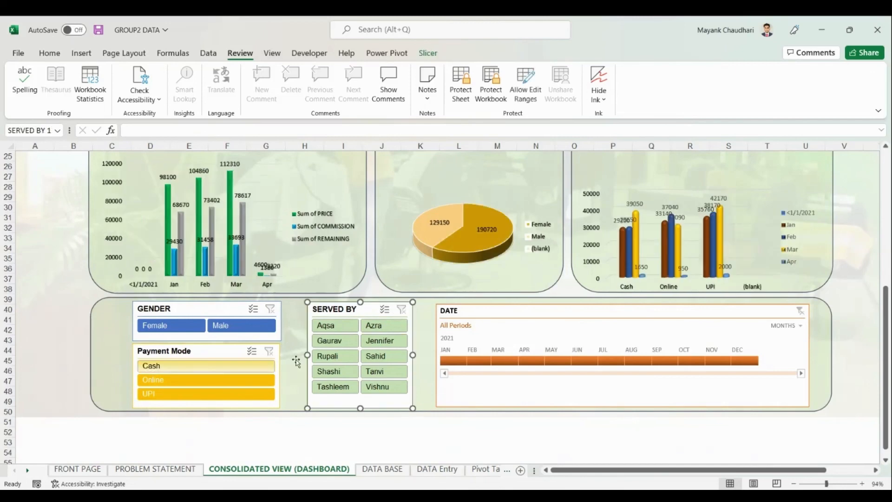